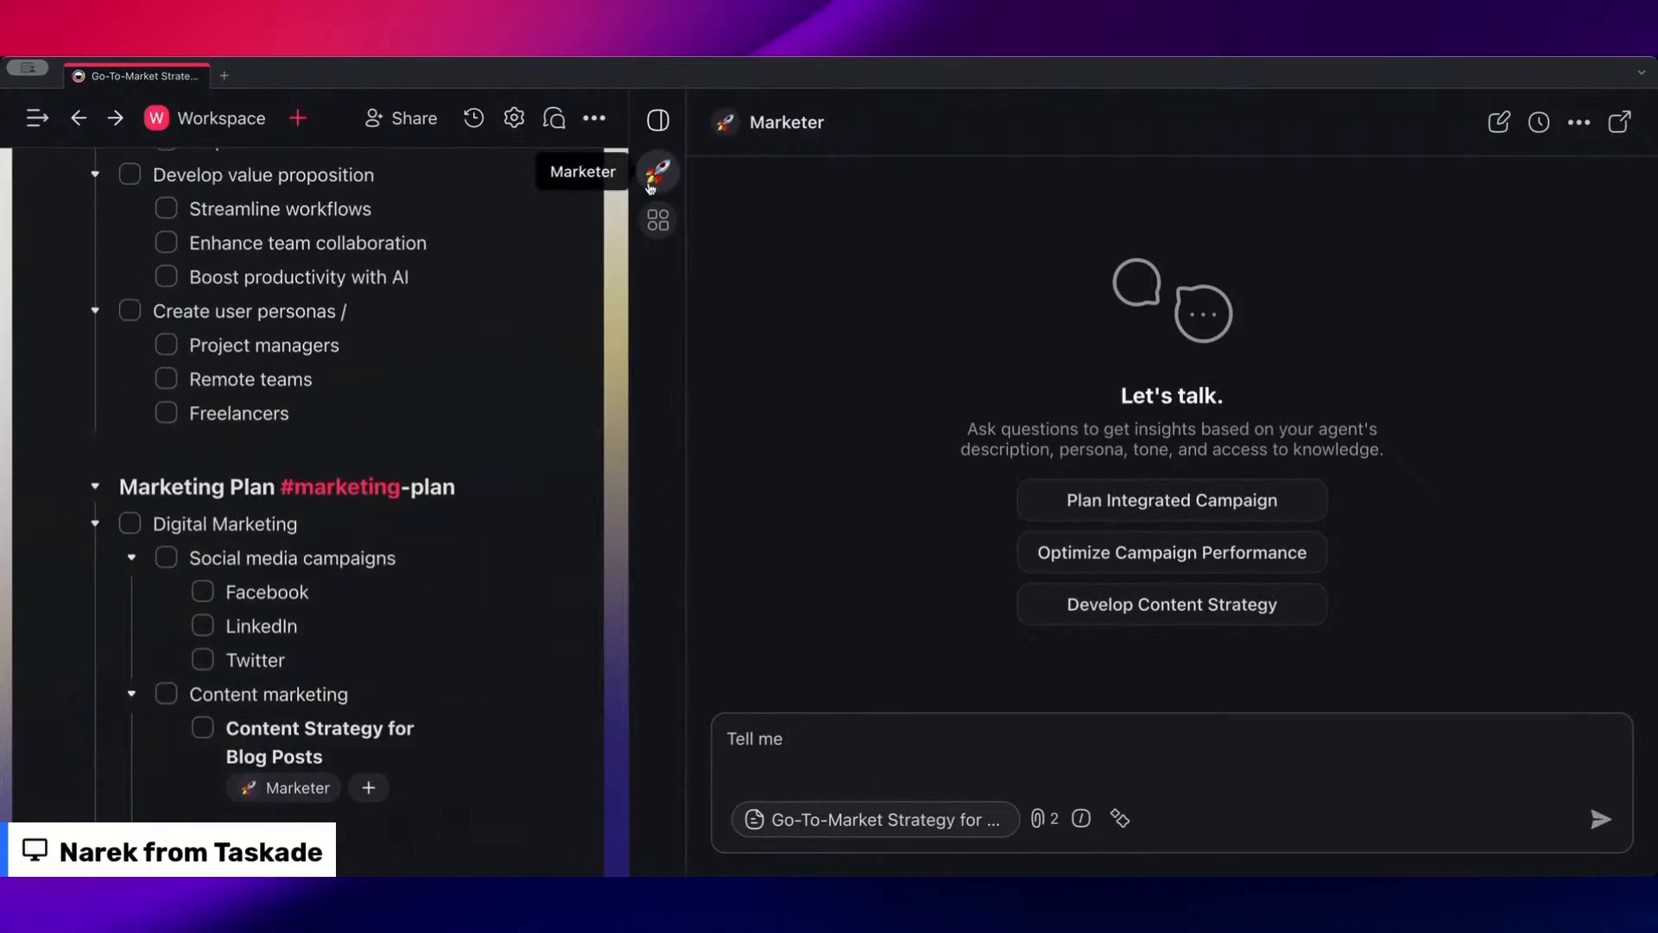
Ask the Marketer agent: "Tell me about the marketing plan in this document"
click(851, 745)
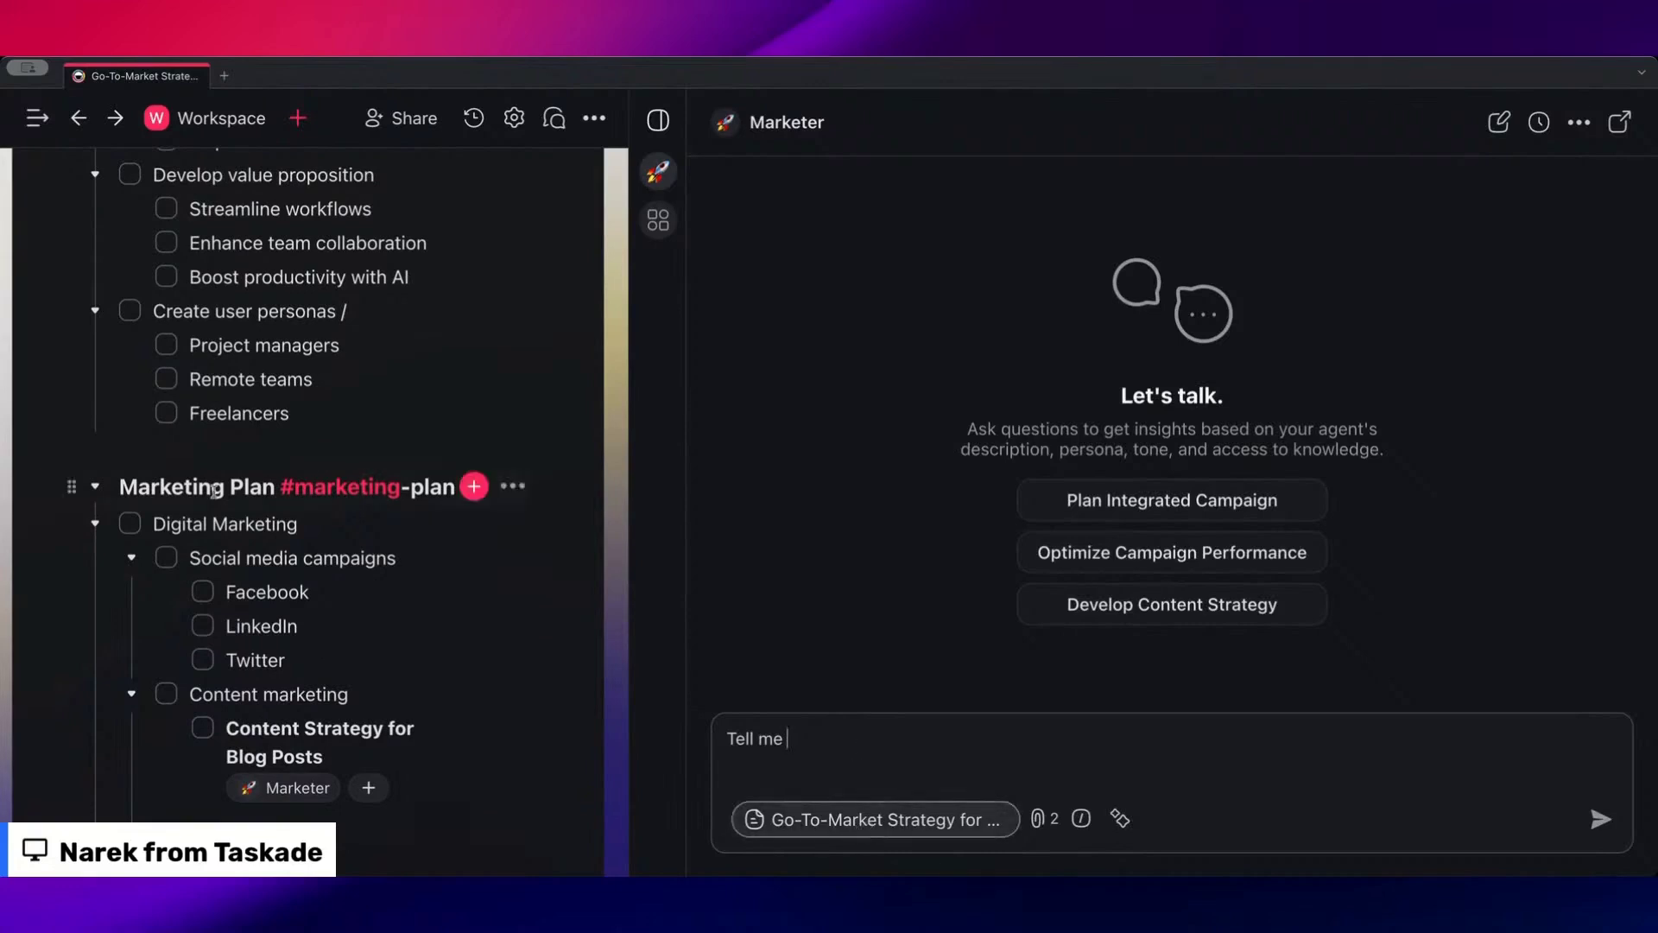
scroll(328, 517, up, 1)
scroll(388, 570, down, 2)
text(about the)
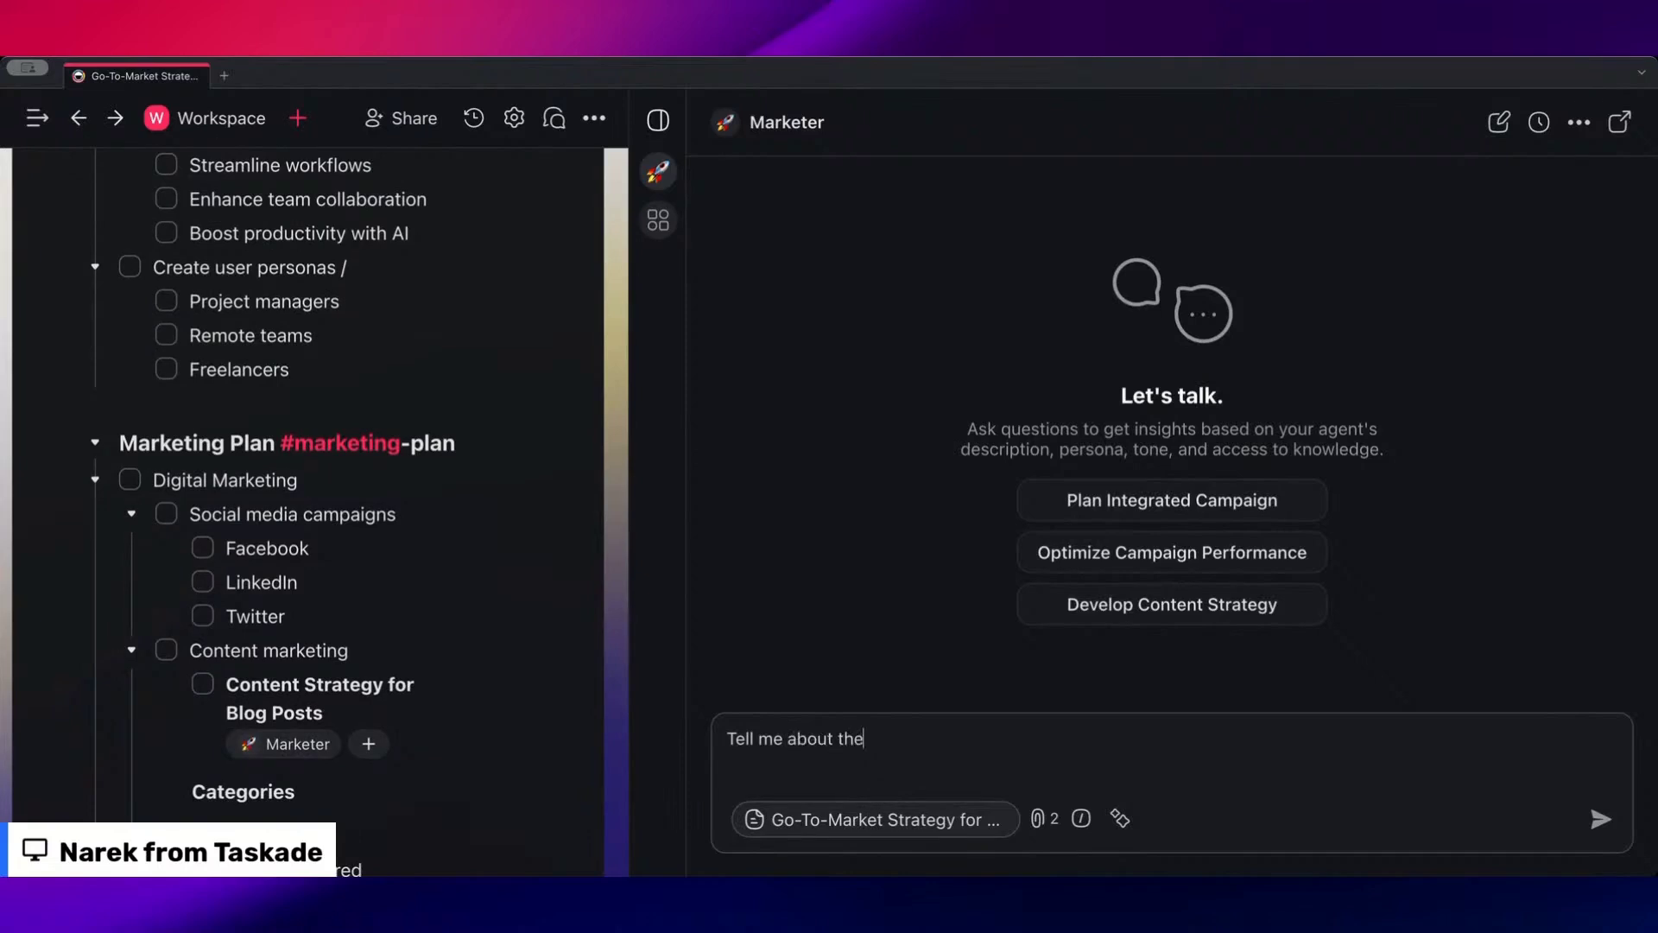
text(marketing plan in this do)
text(cument)
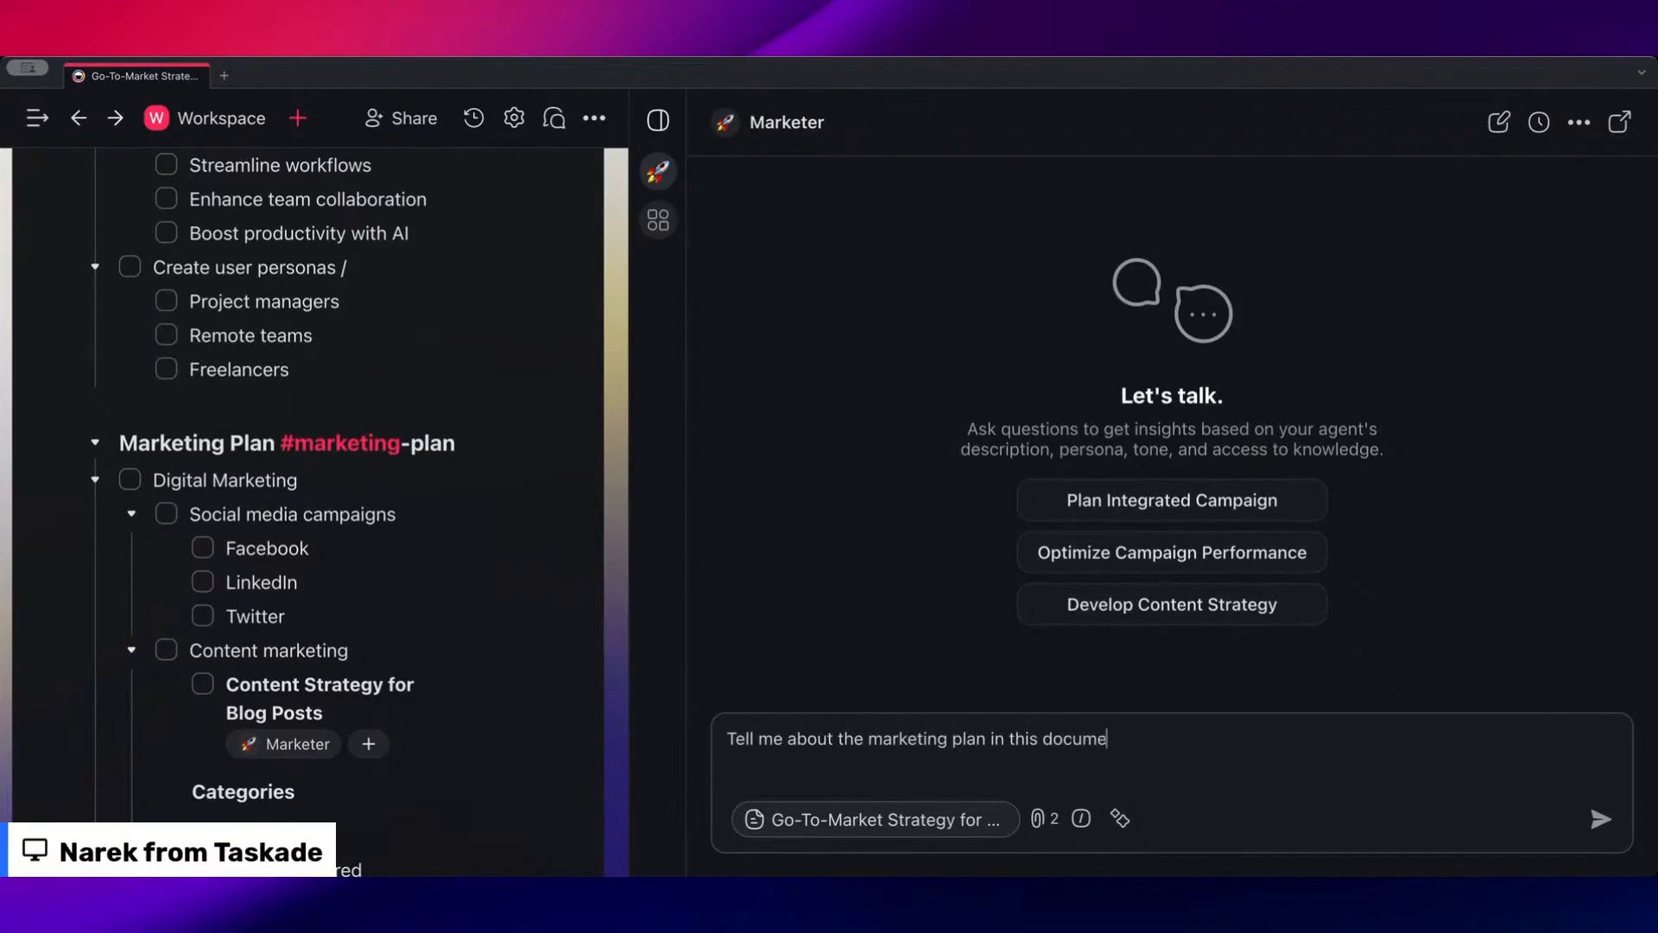
key(Return)
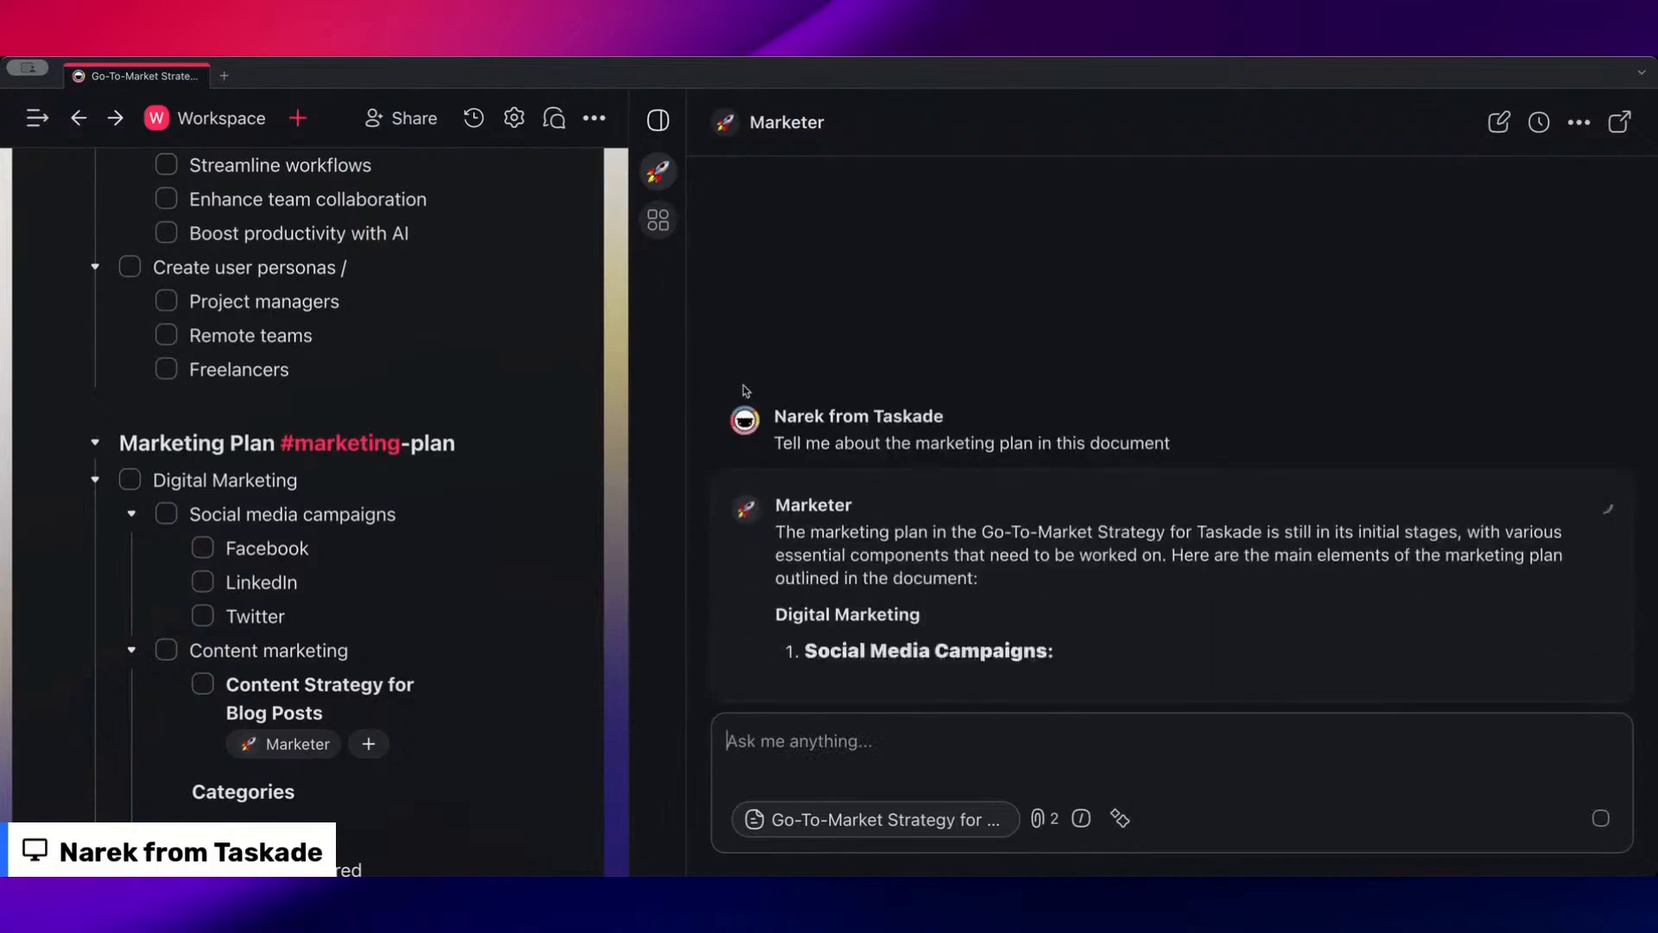
scroll(882, 369, up, 3)
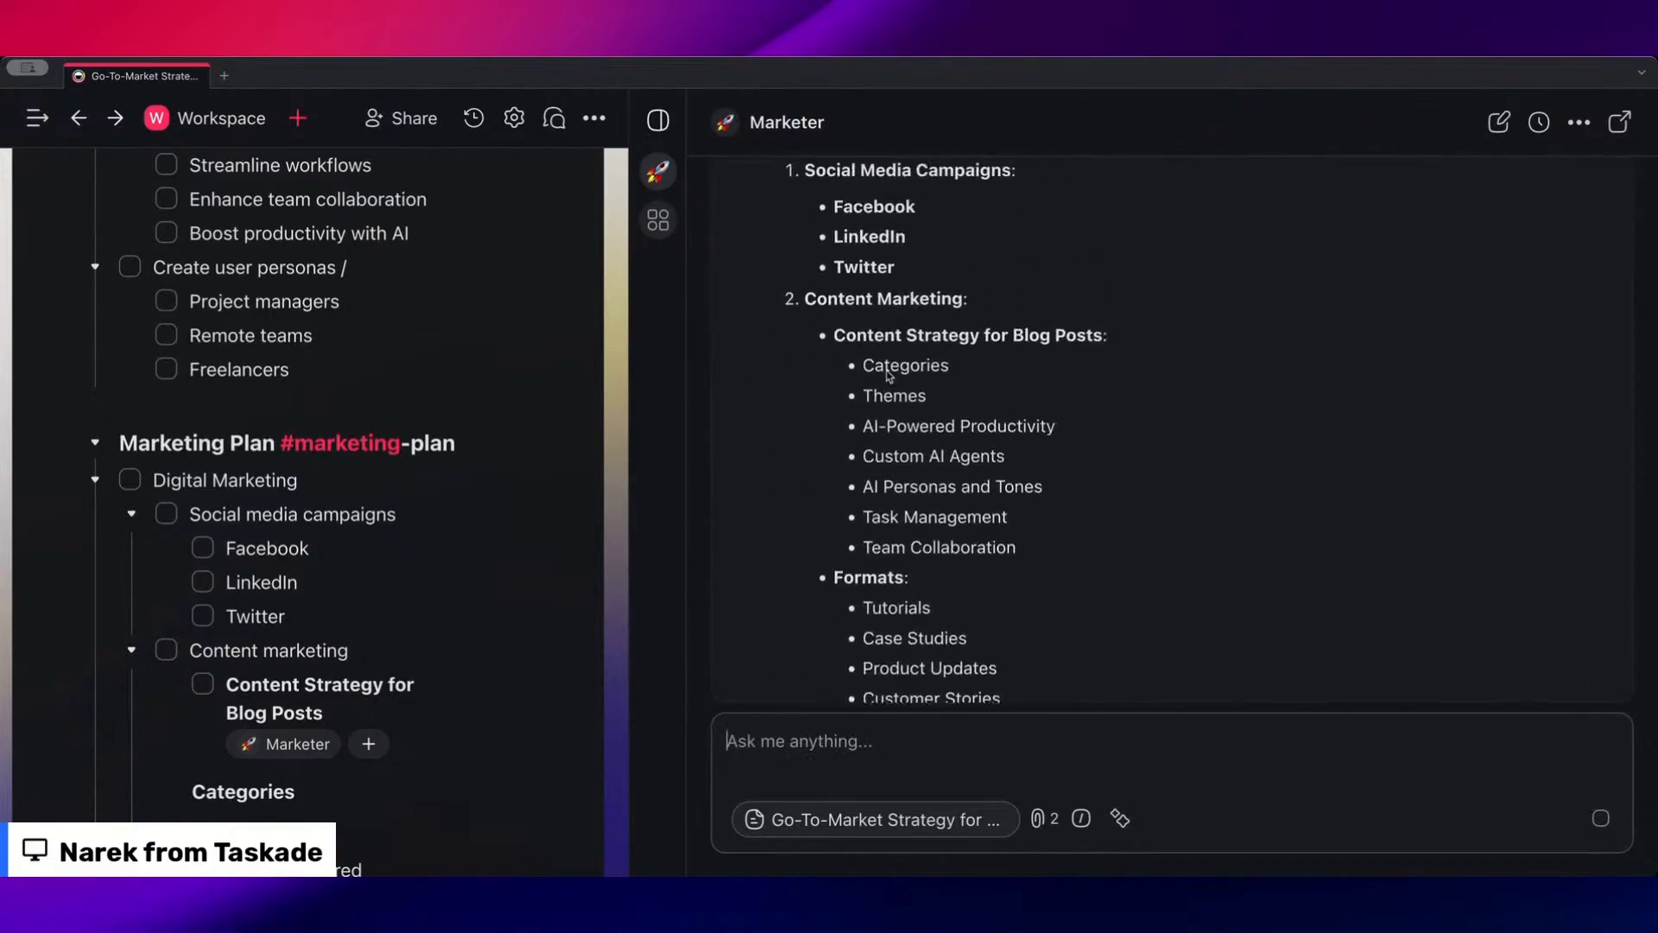
scroll(881, 370, up, 2)
scroll(315, 458, down, 1)
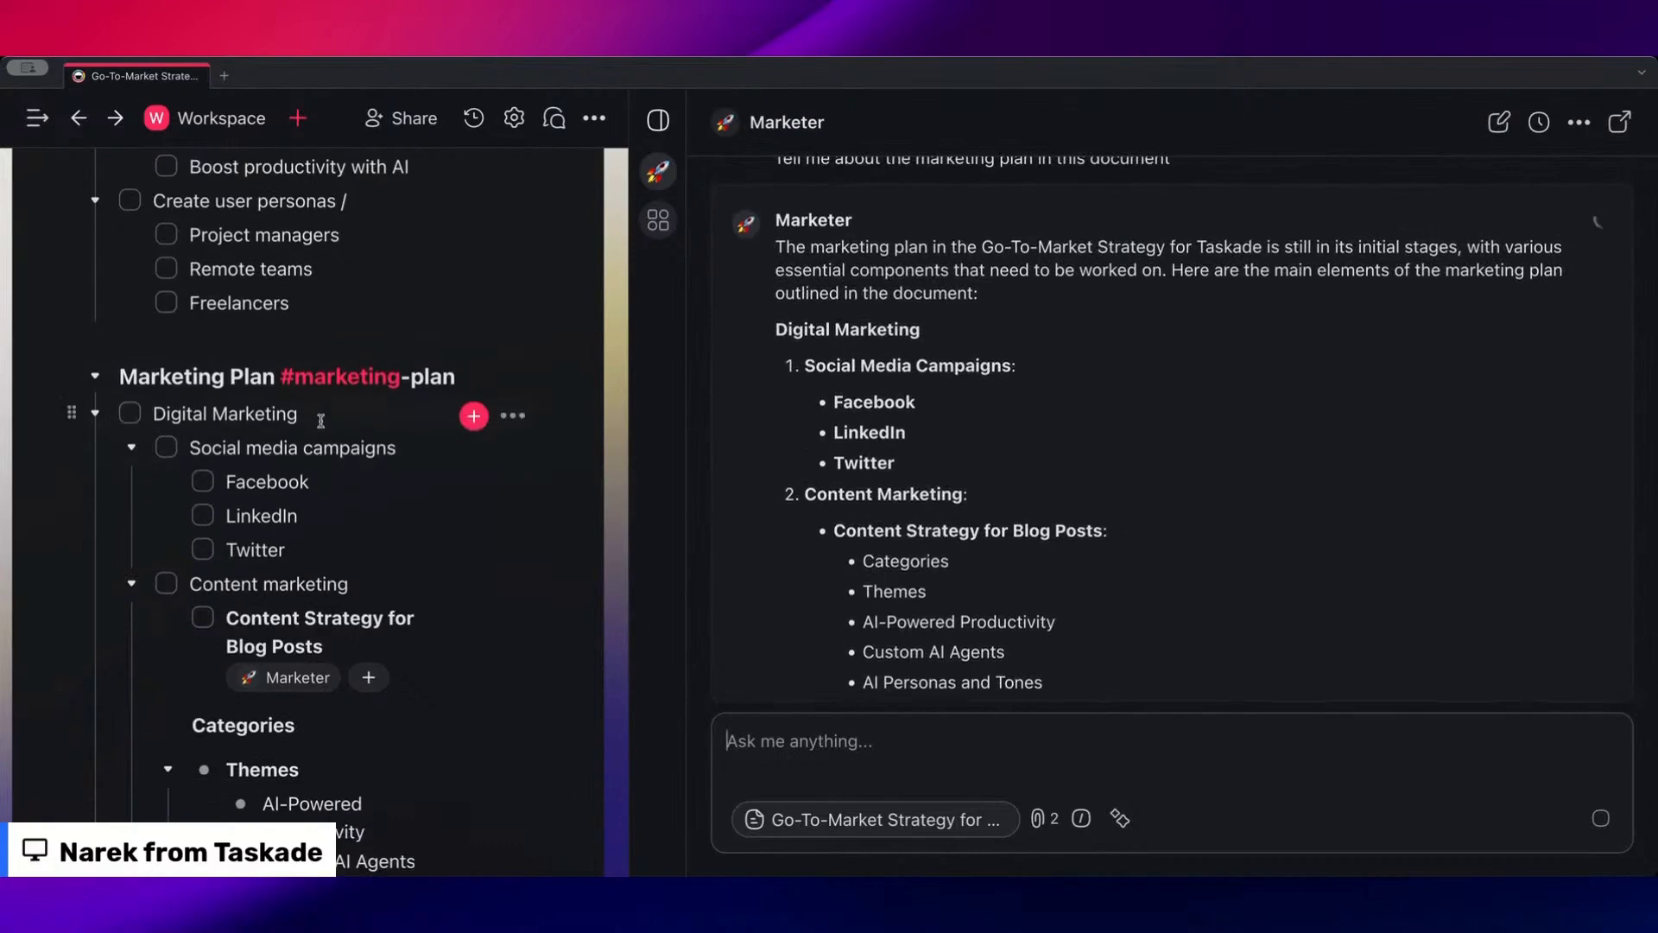
scroll(828, 432, down, 2)
scroll(828, 430, down, 3)
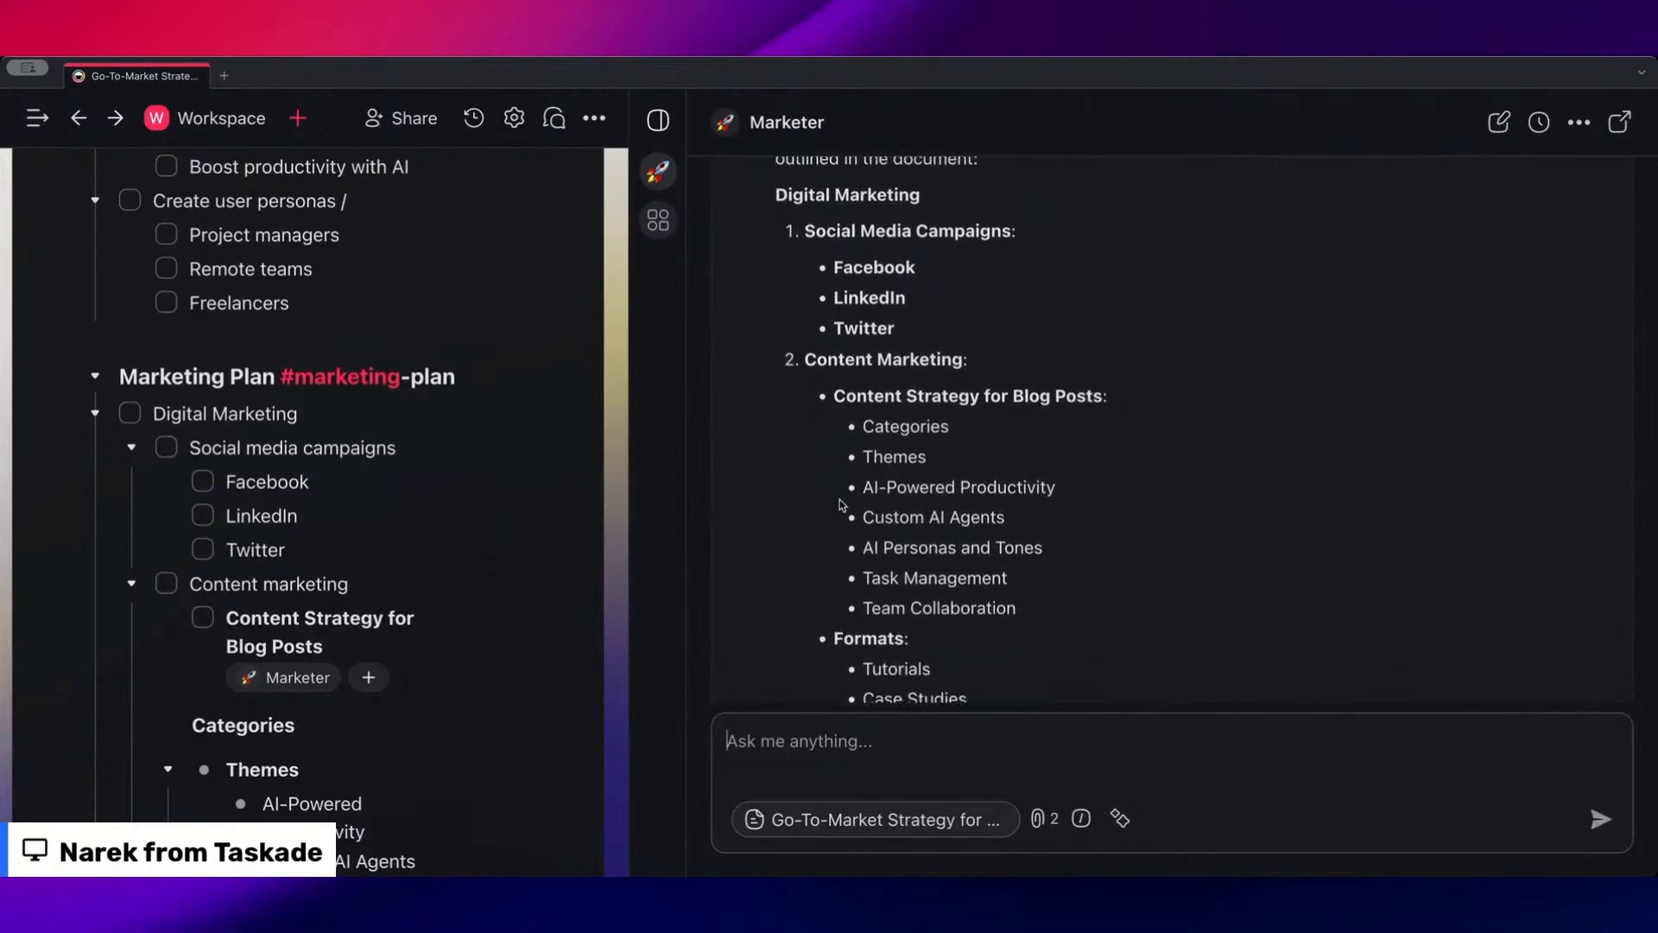
scroll(337, 589, down, 1)
scroll(425, 463, down, 4)
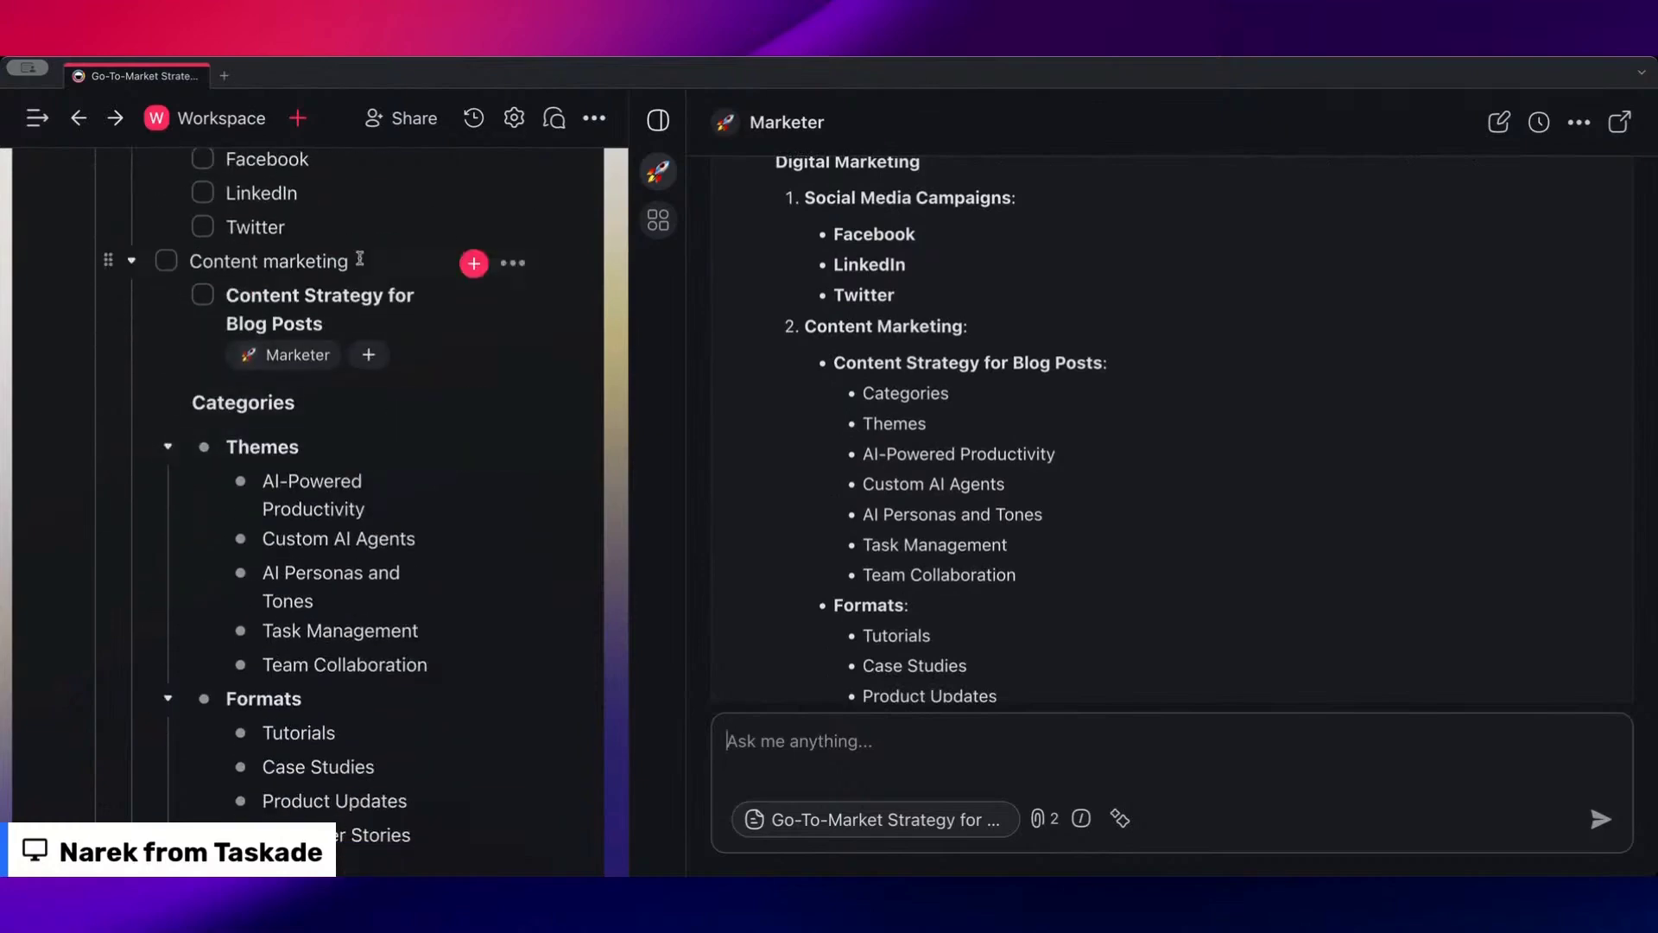
scroll(437, 507, down, 1)
scroll(382, 337, down, 2)
scroll(954, 523, down, 2)
scroll(955, 524, down, 3)
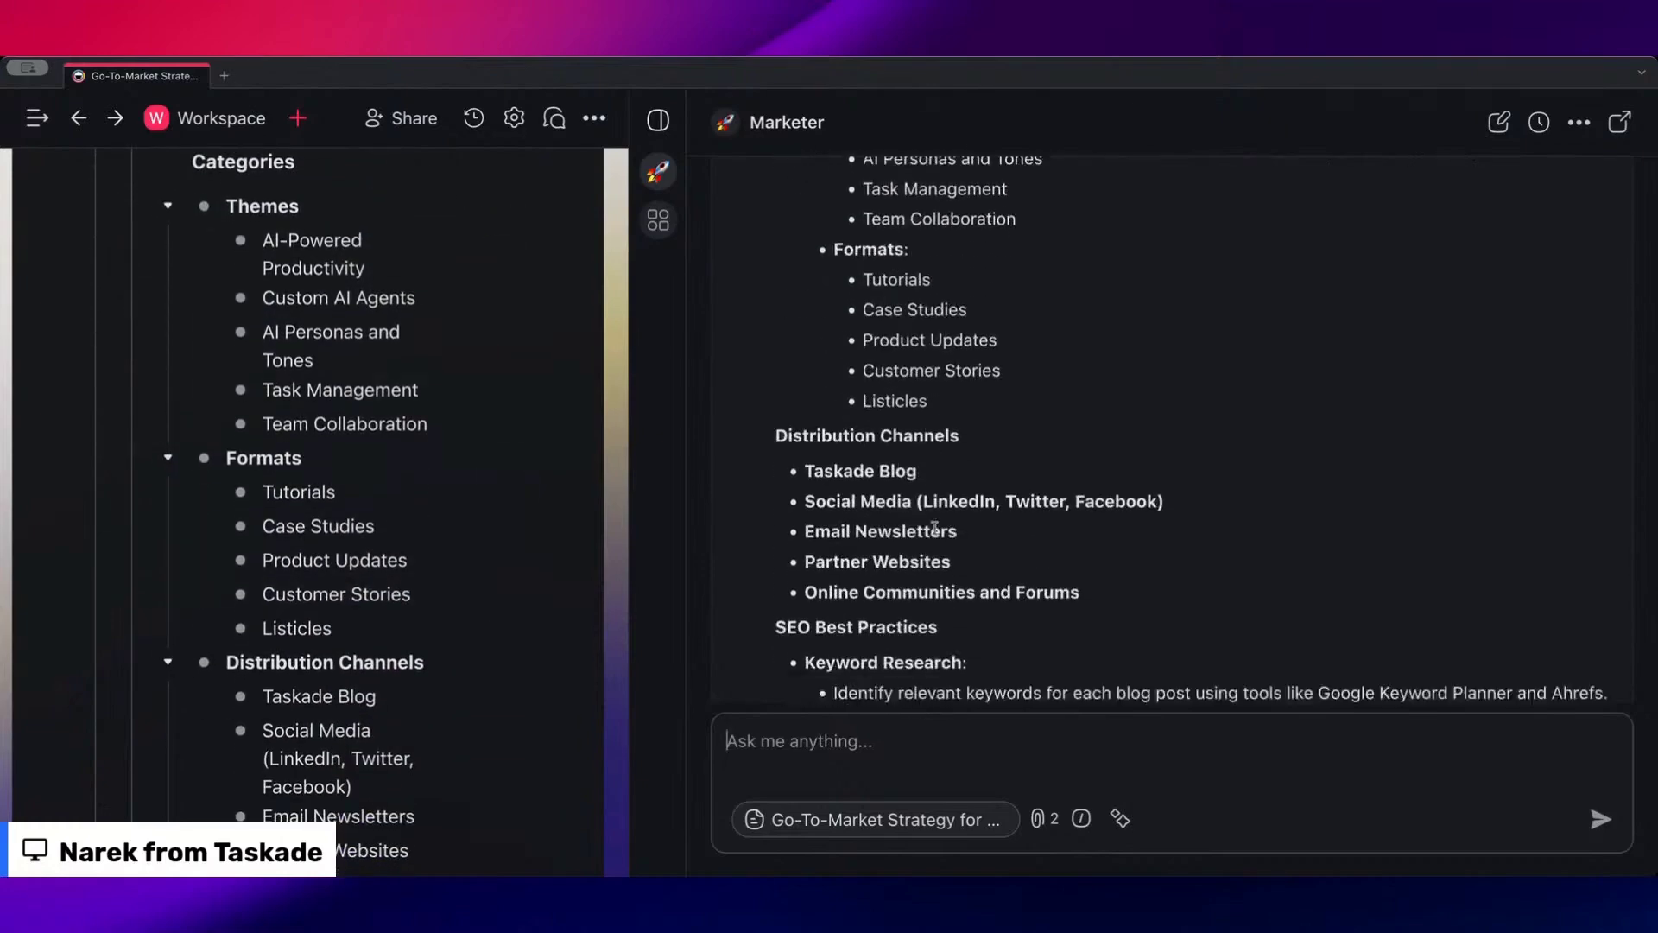
scroll(352, 436, down, 3)
scroll(353, 383, down, 3)
scroll(352, 389, up, 5)
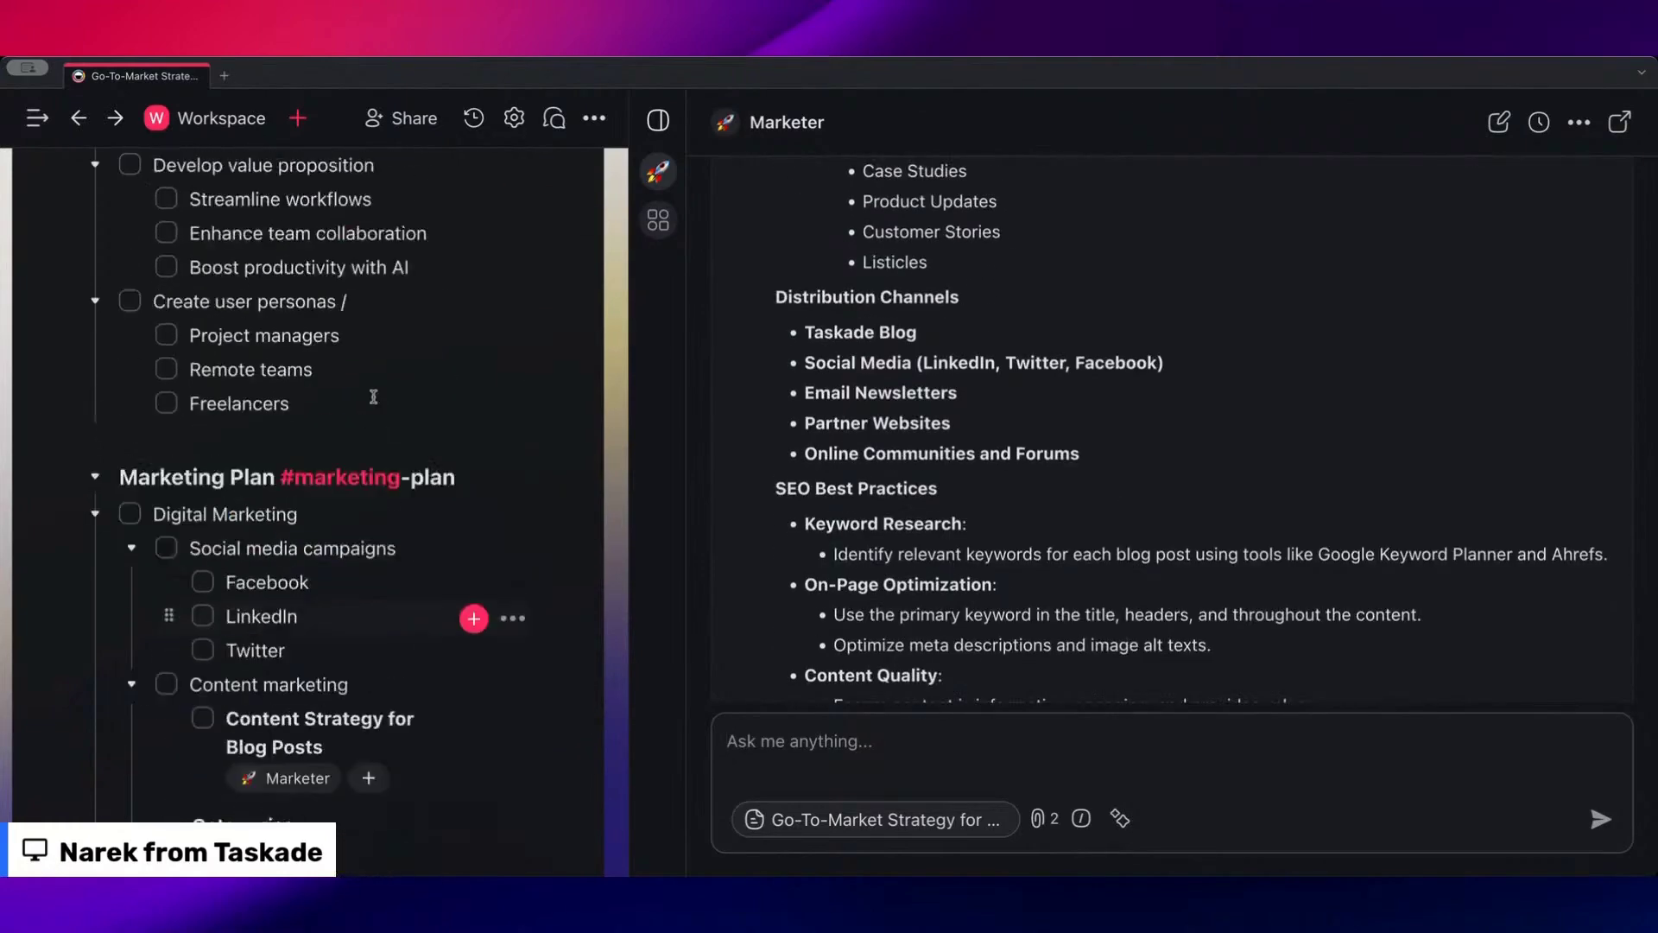
scroll(353, 389, up, 3)
scroll(353, 390, up, 5)
scroll(352, 390, up, 1)
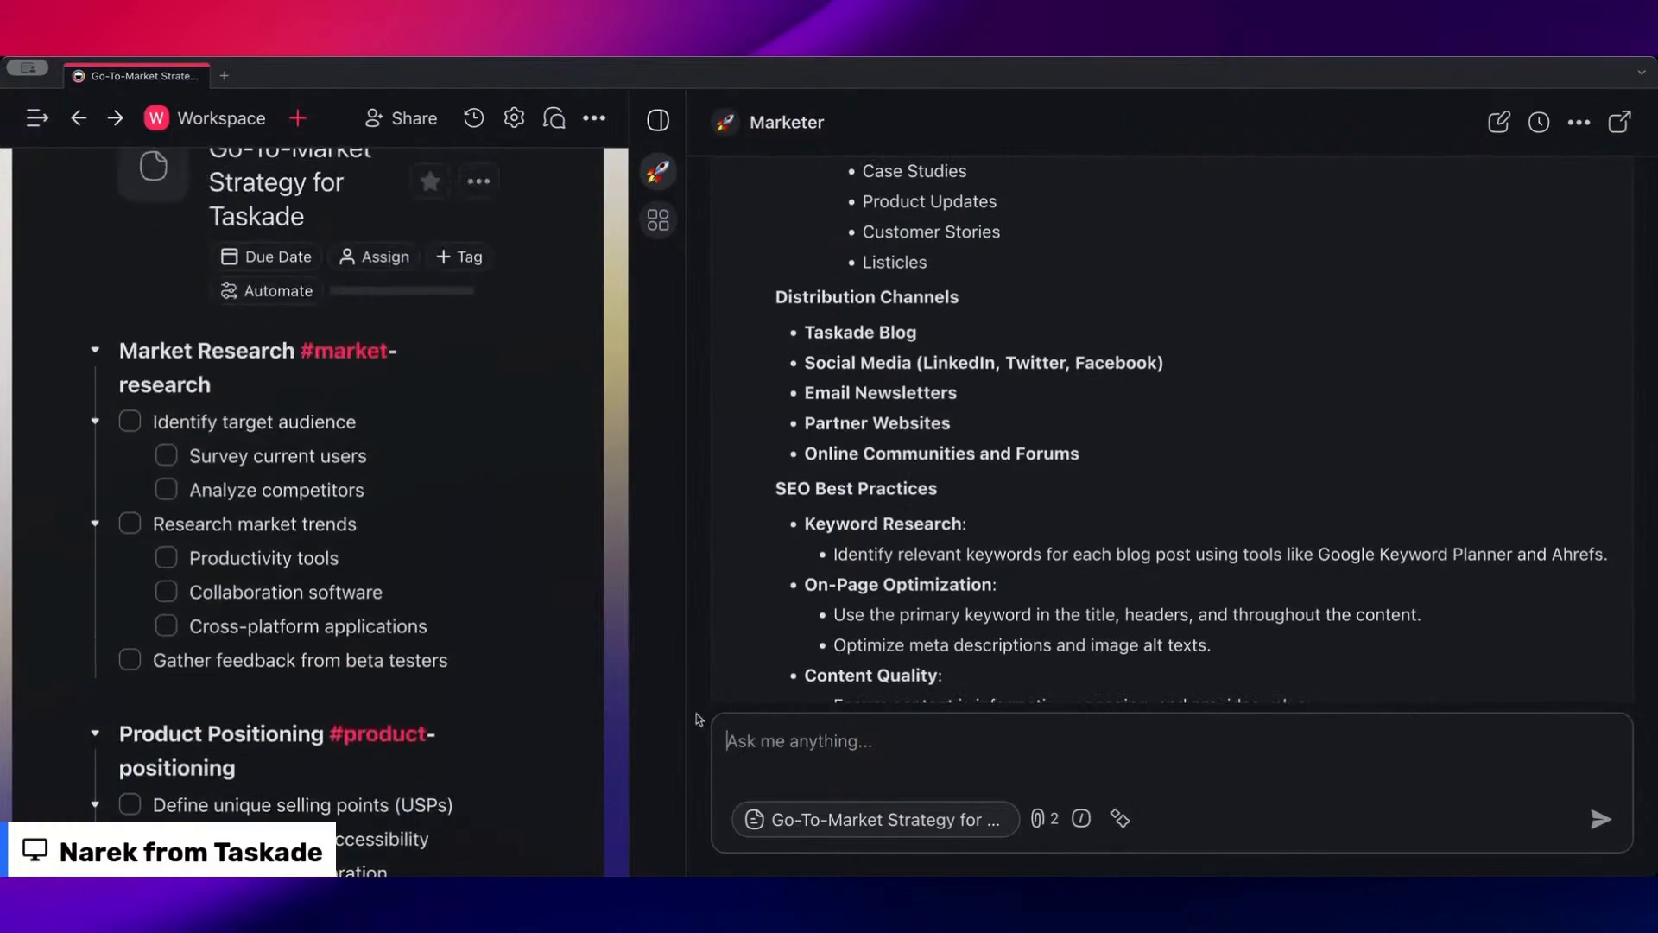
mouse_move(475, 629)
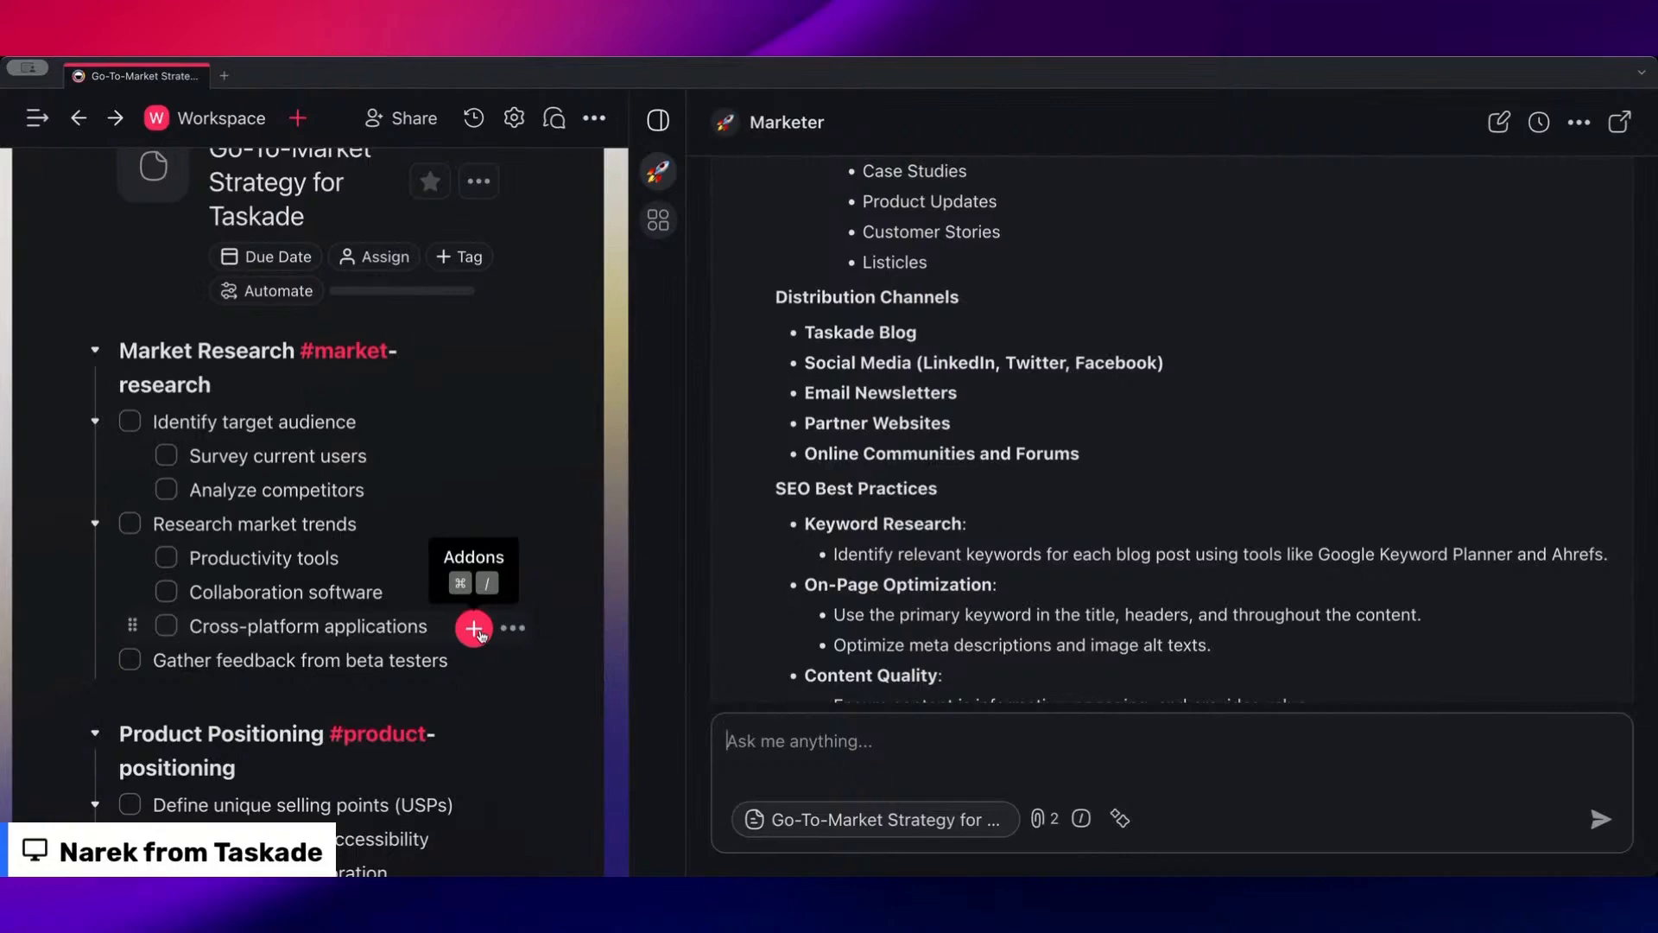
scroll(474, 453, up, 2)
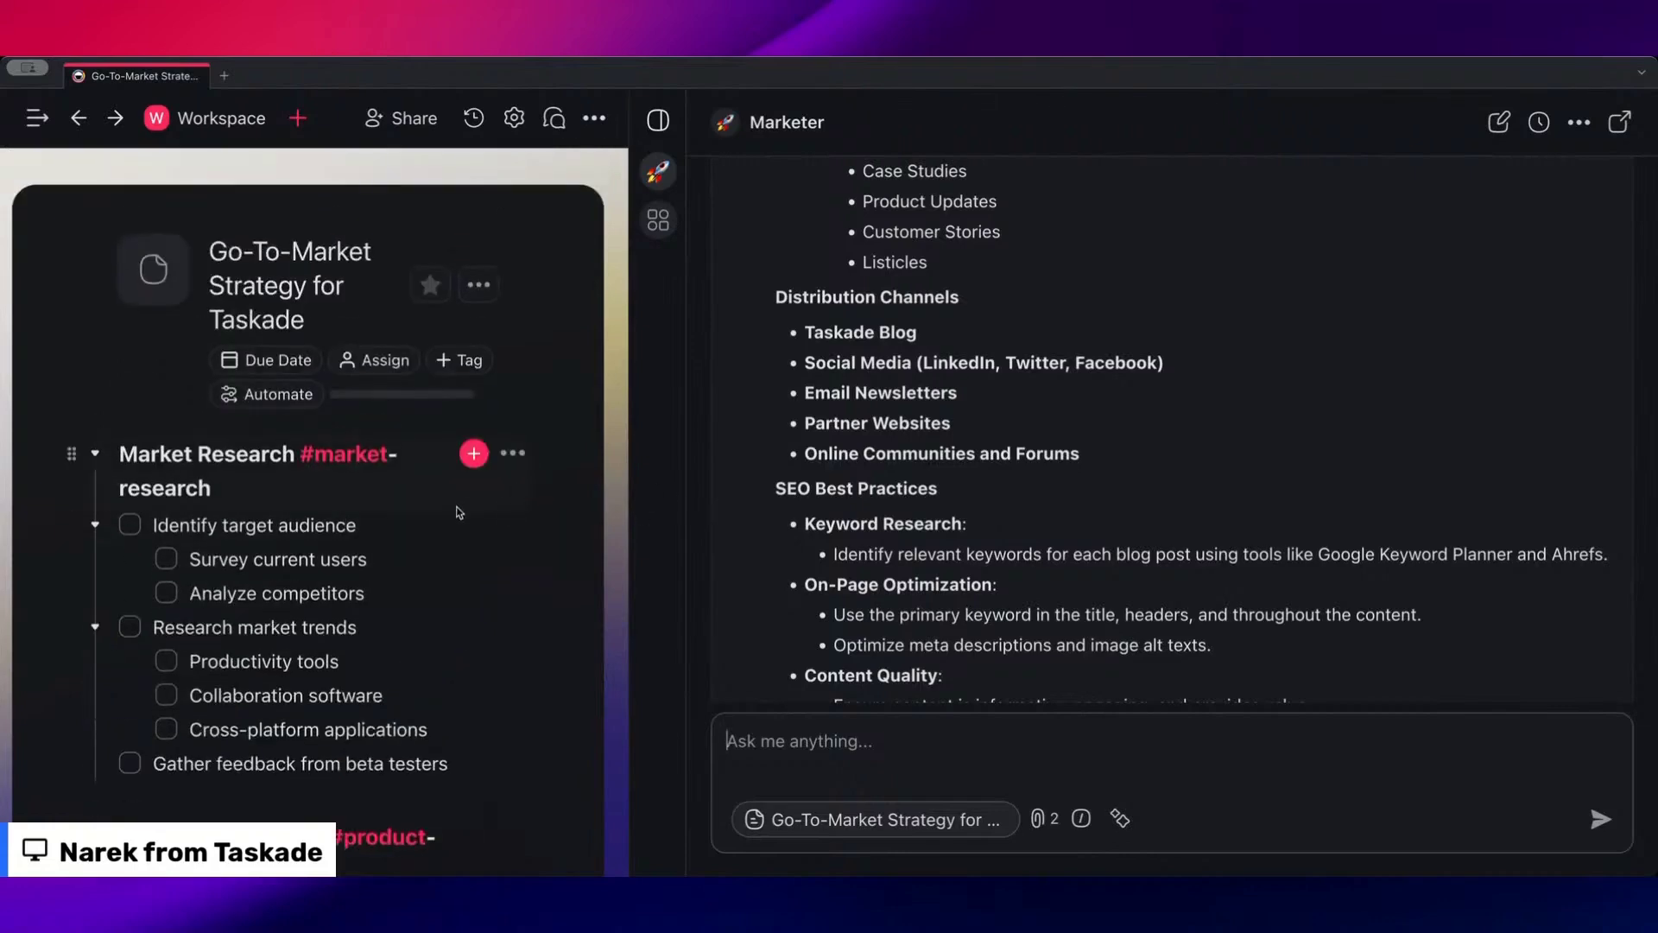
scroll(419, 165, down, 3)
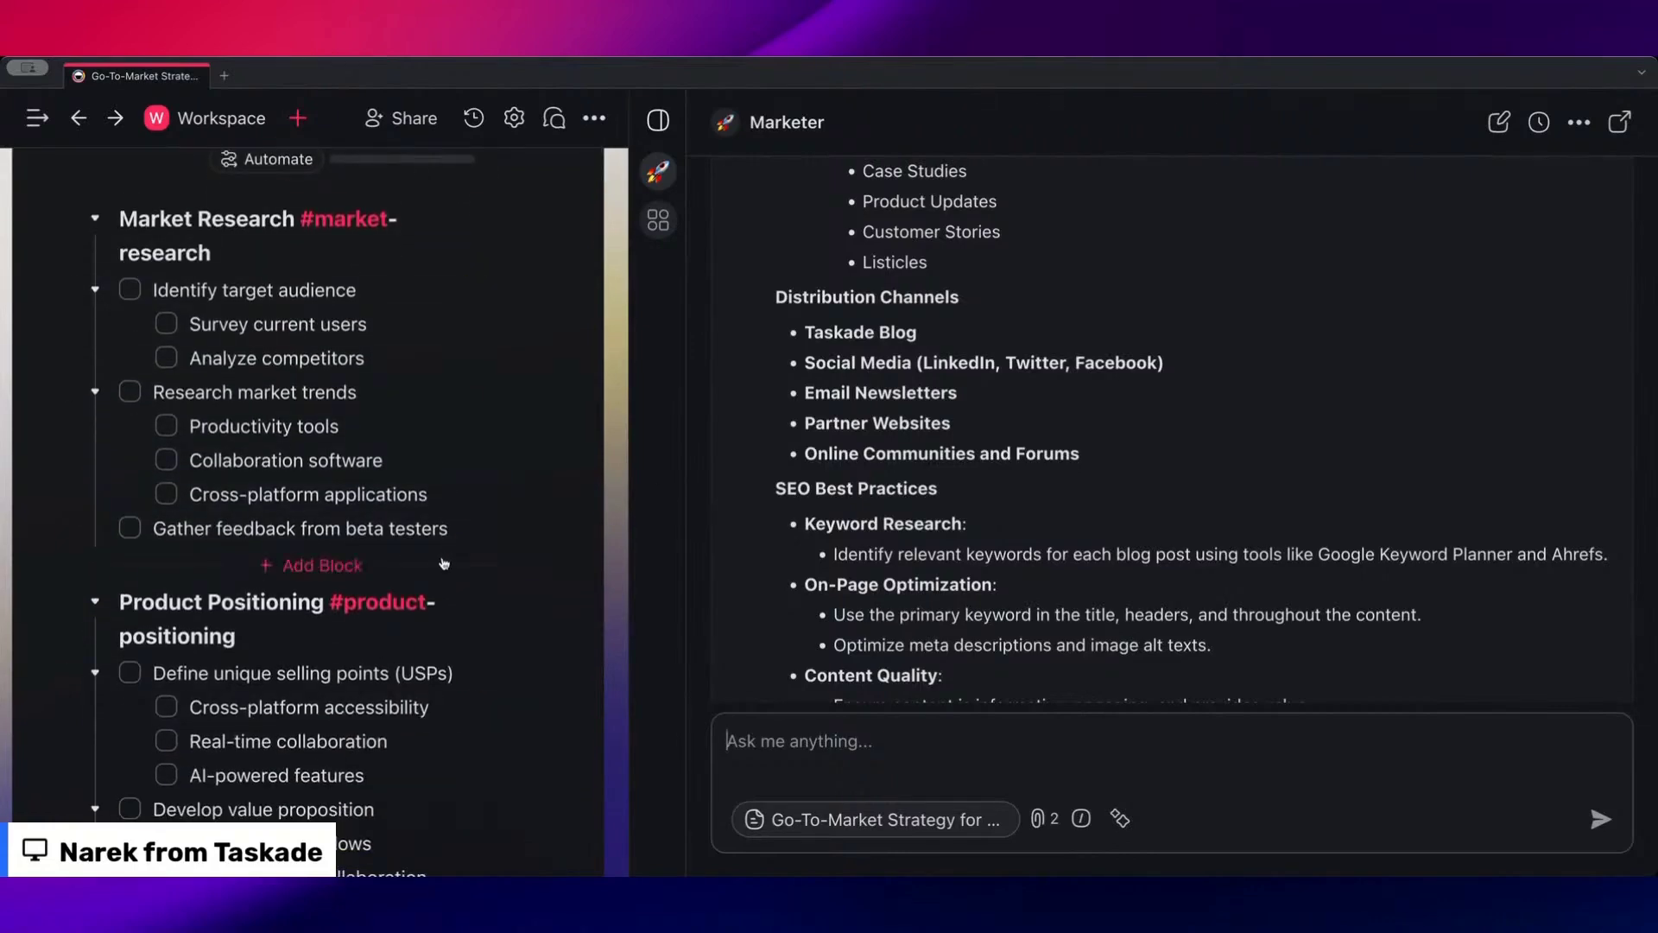
scroll(428, 525, down, 3)
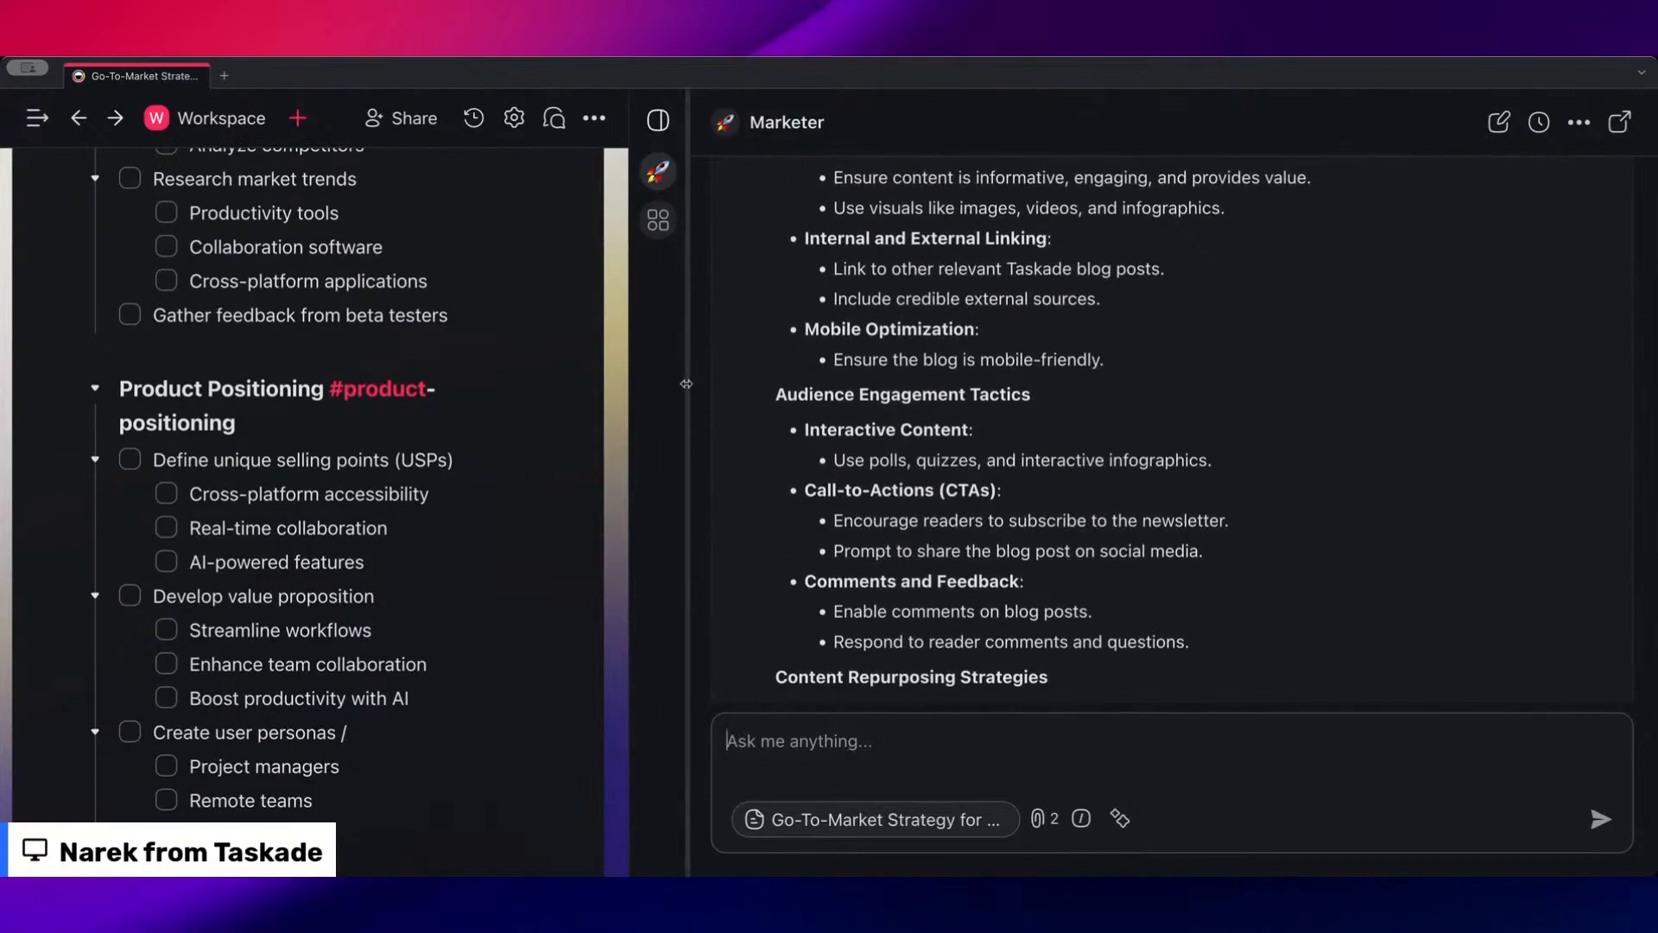
scroll(415, 518, down, 3)
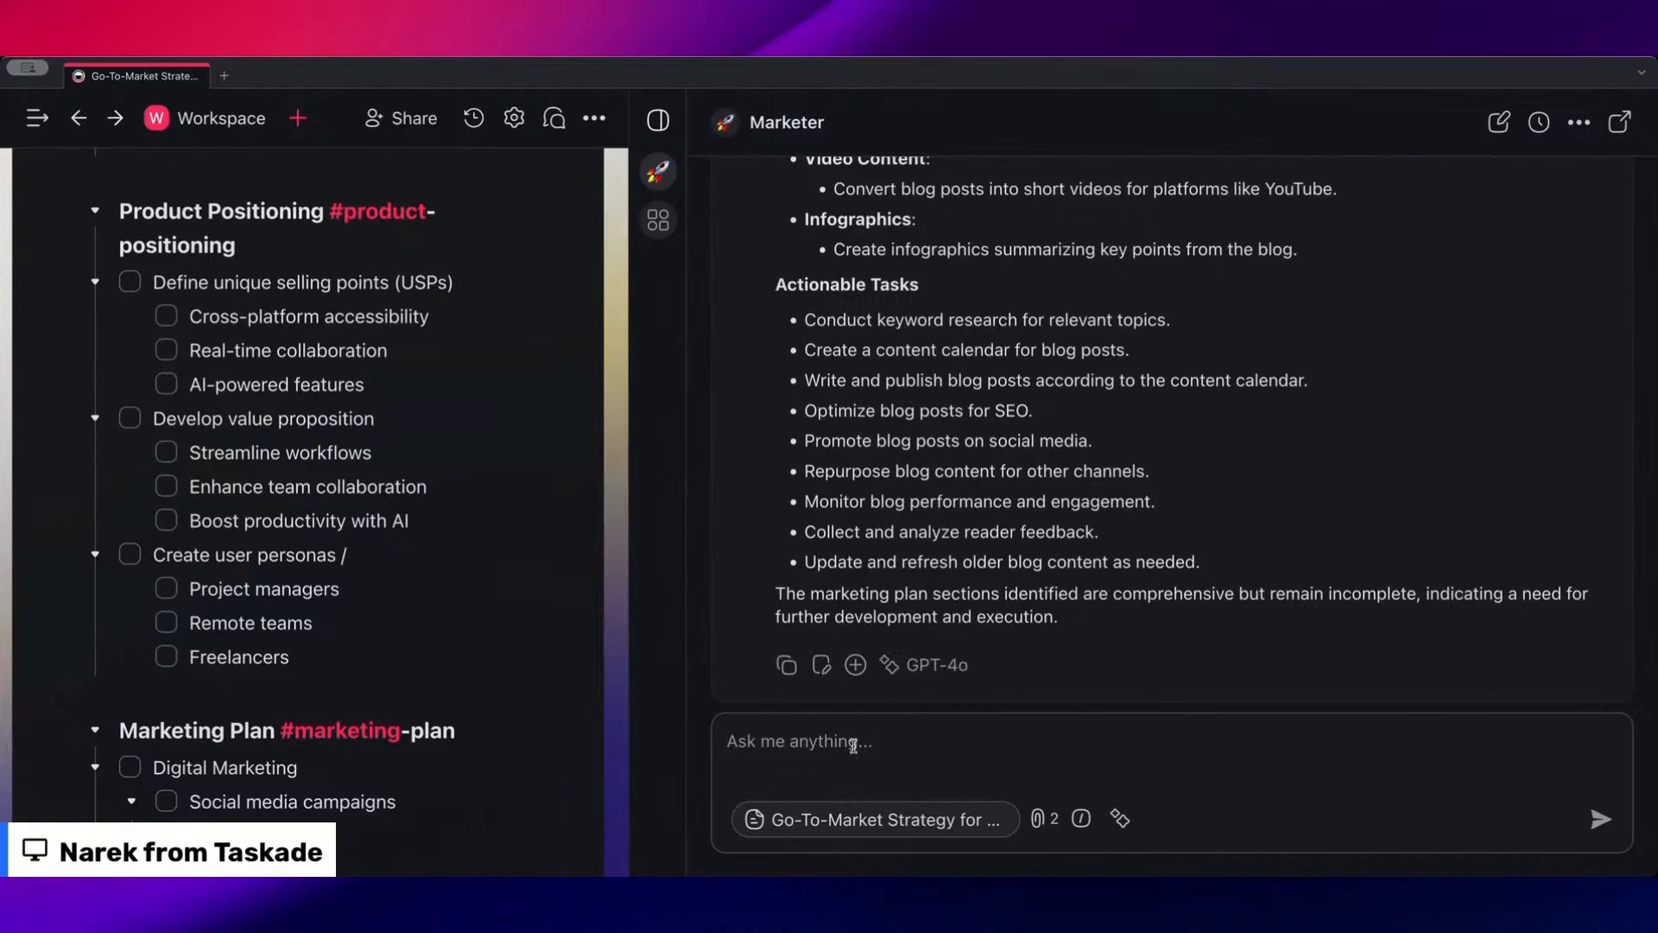
scroll(474, 531, down, 5)
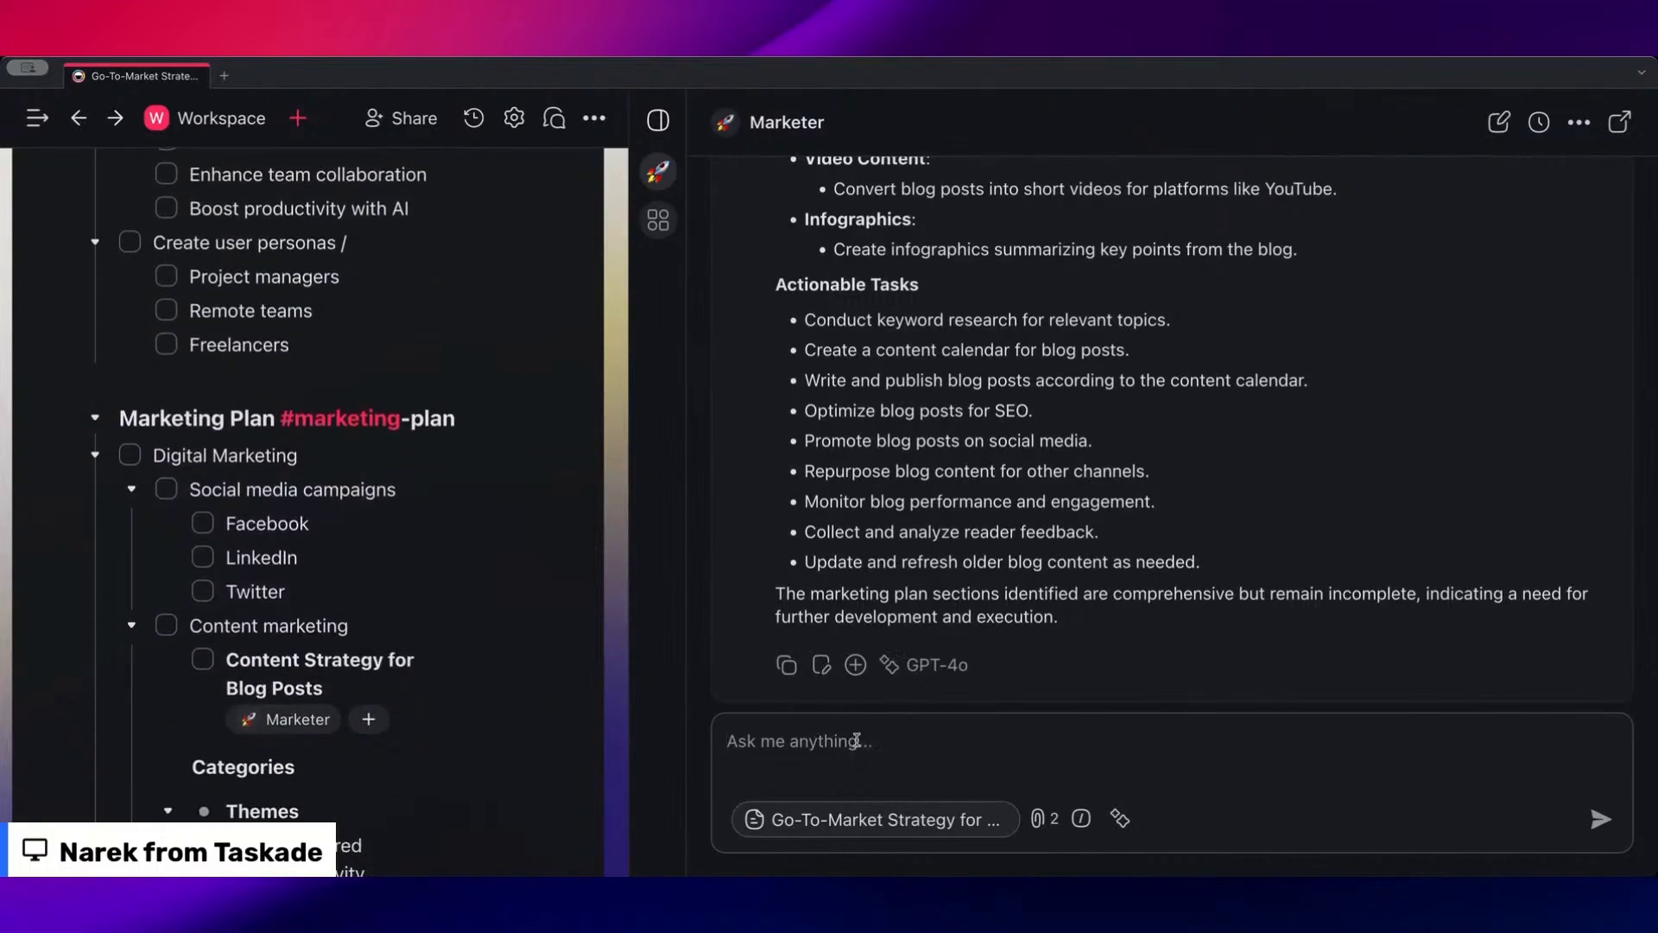
text(Develop)
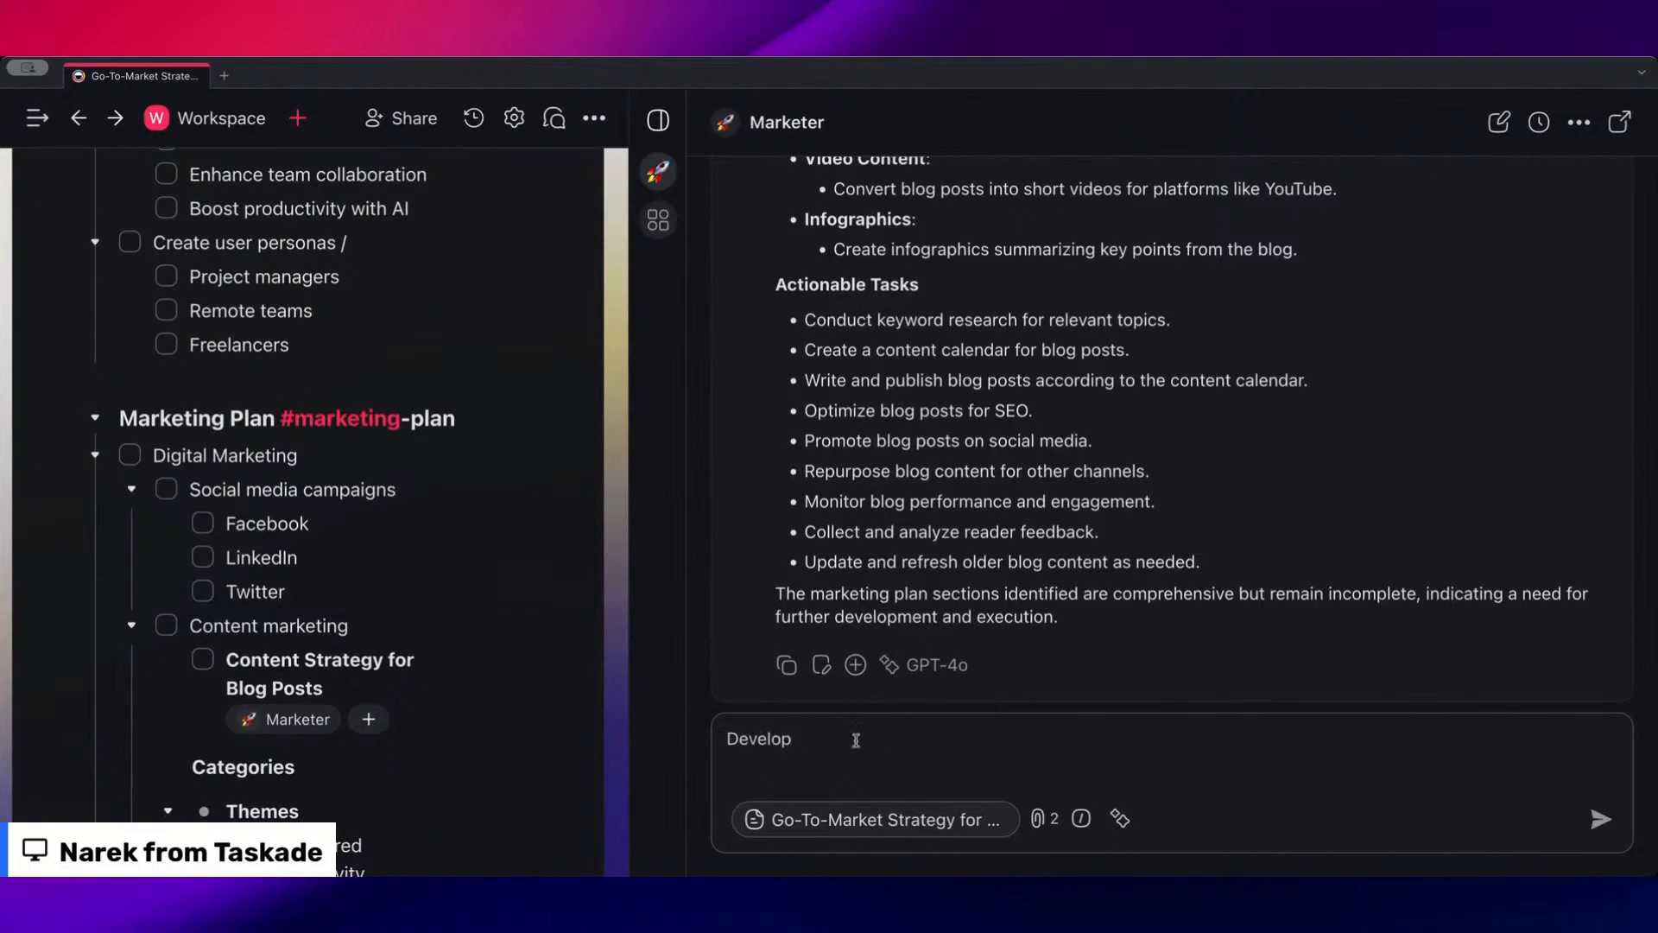
text(p s)
scroll(388, 583, down, 1)
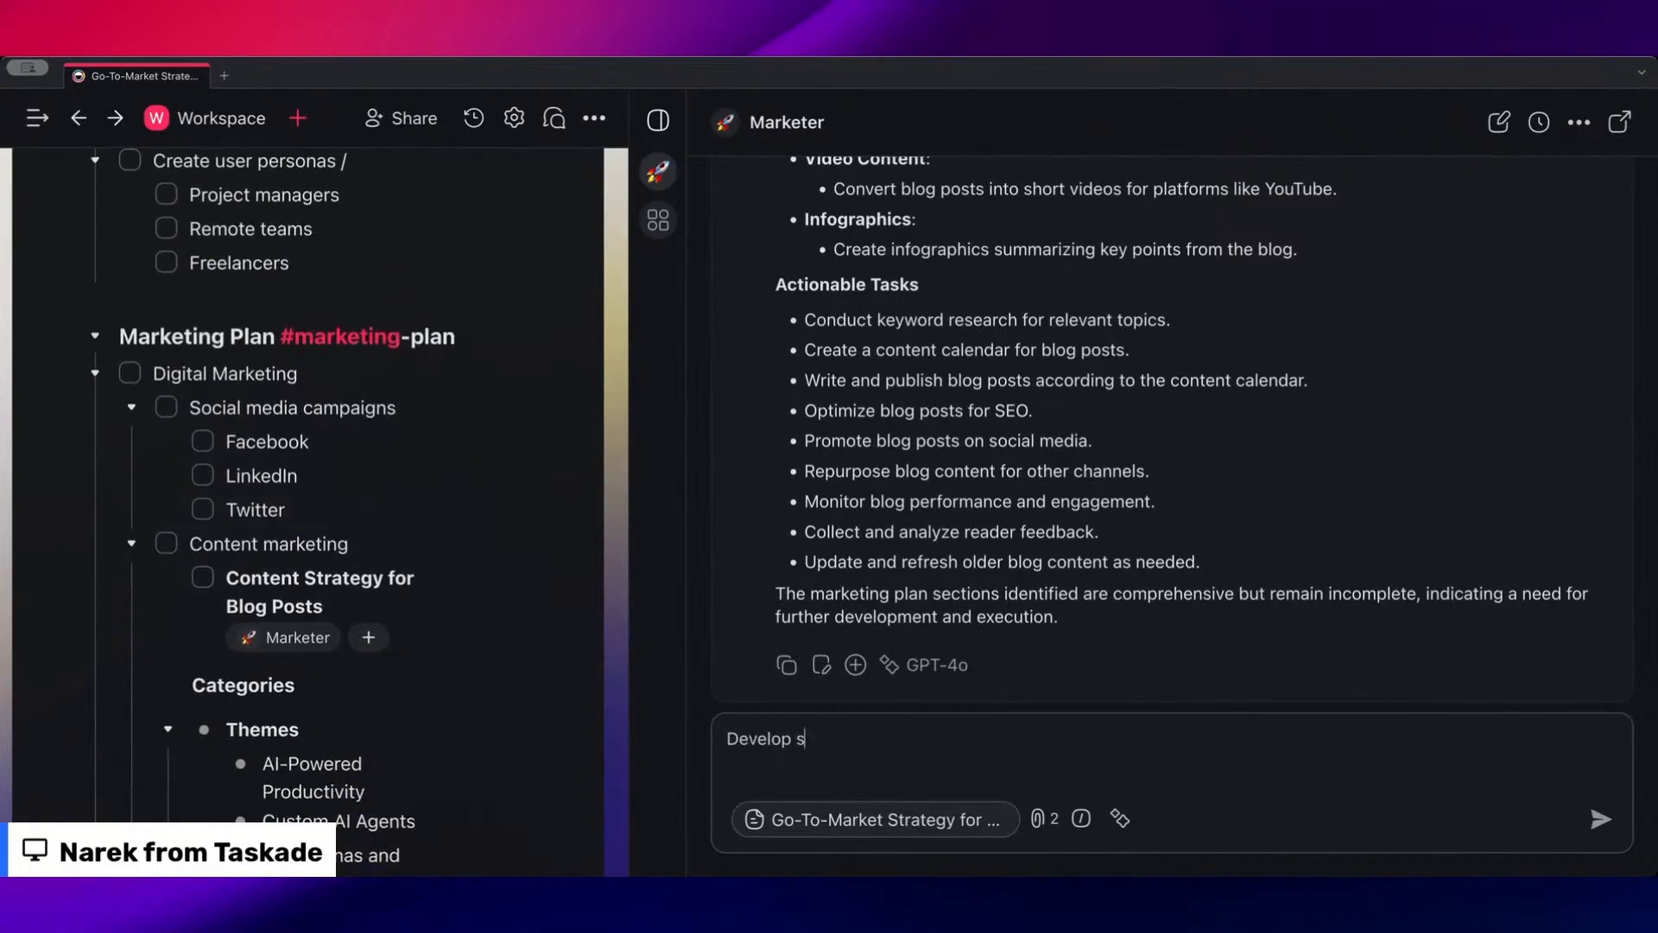
text(ome)
Correct and send the request "Develop marketing campaign themes for Facebook and LinkedIn"
key(BackSpace)
key(BackSpace)
key(BackSpace)
text(marketing campaign )
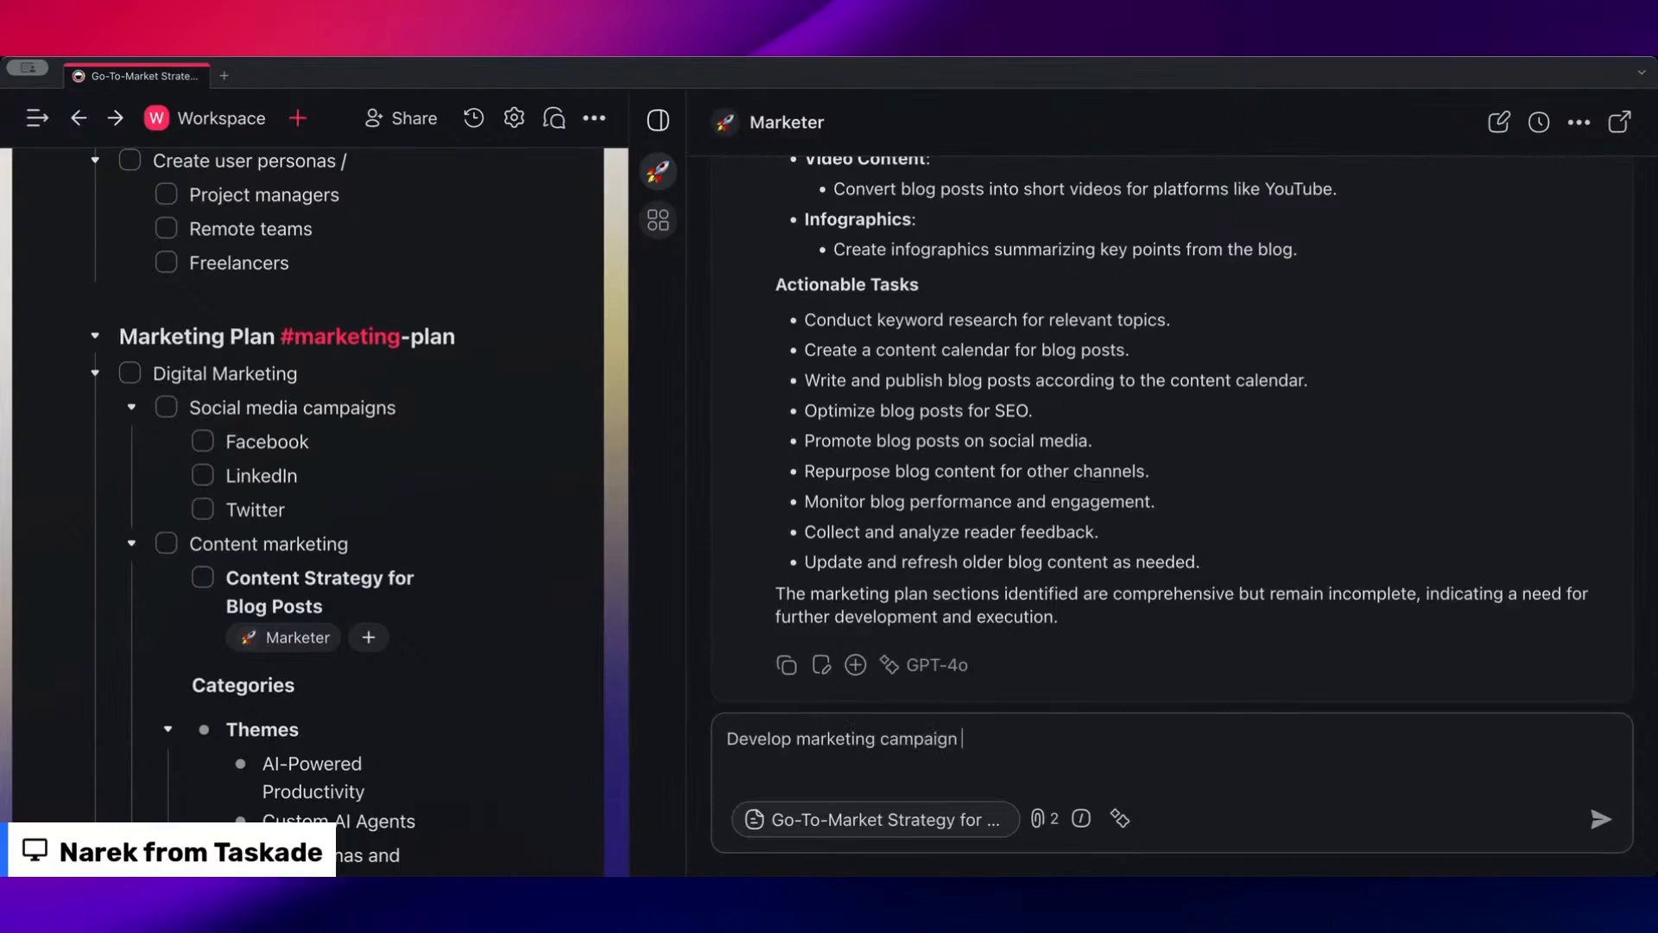
text(themes for F)
text(acebook and LinkedIn)
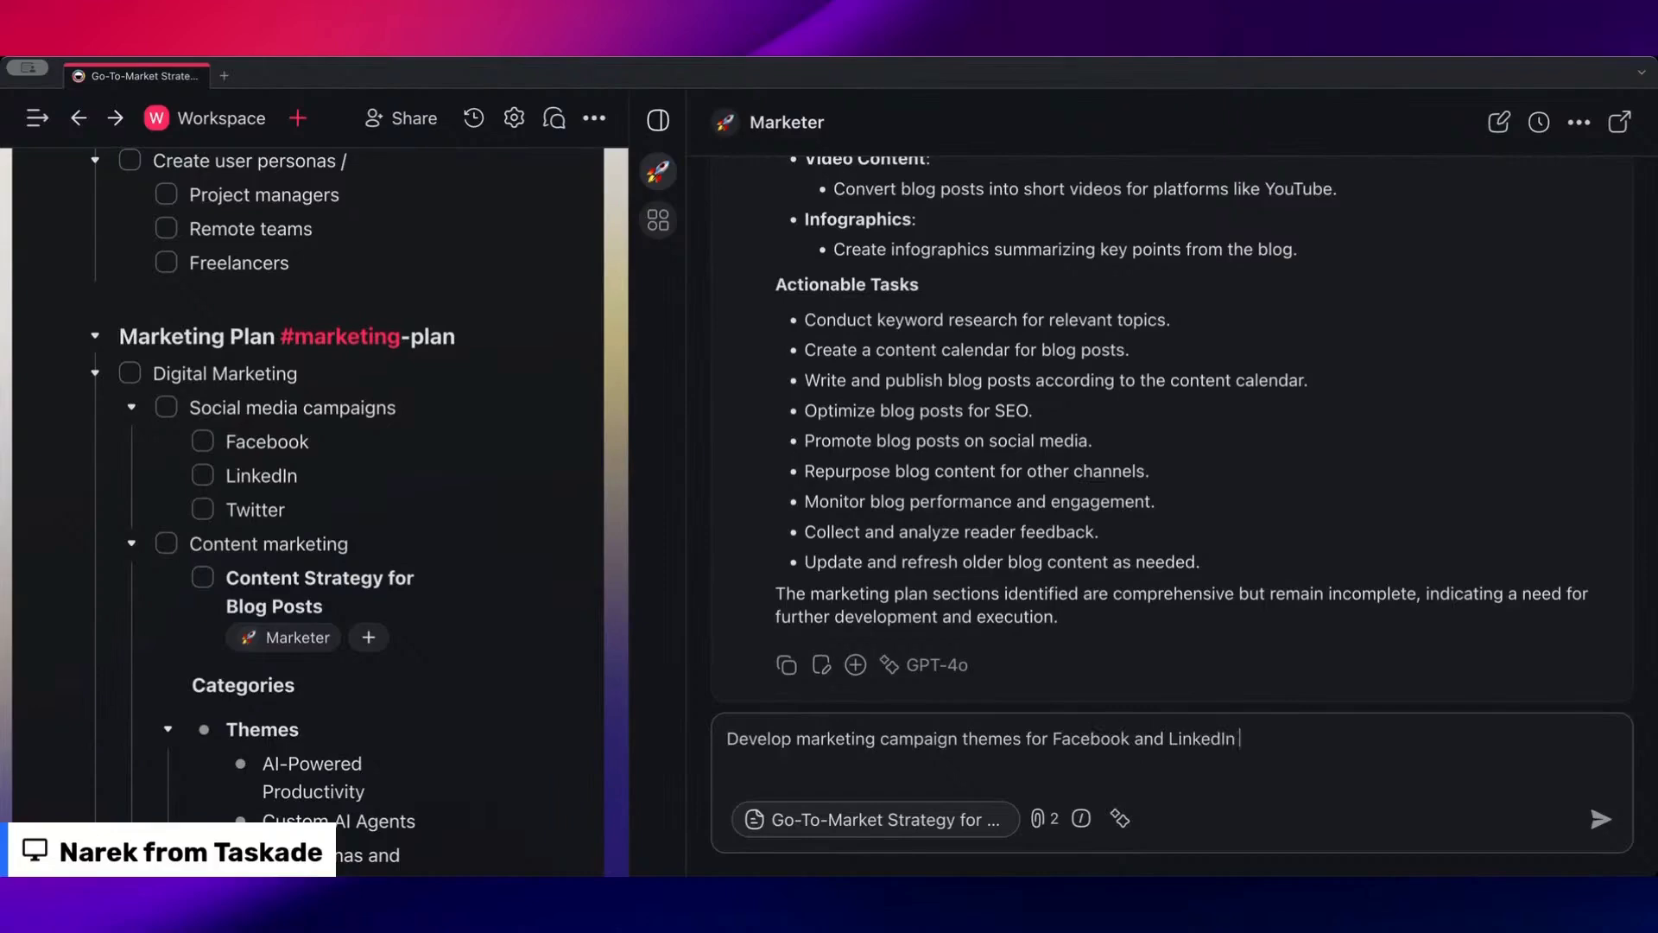
key(Return)
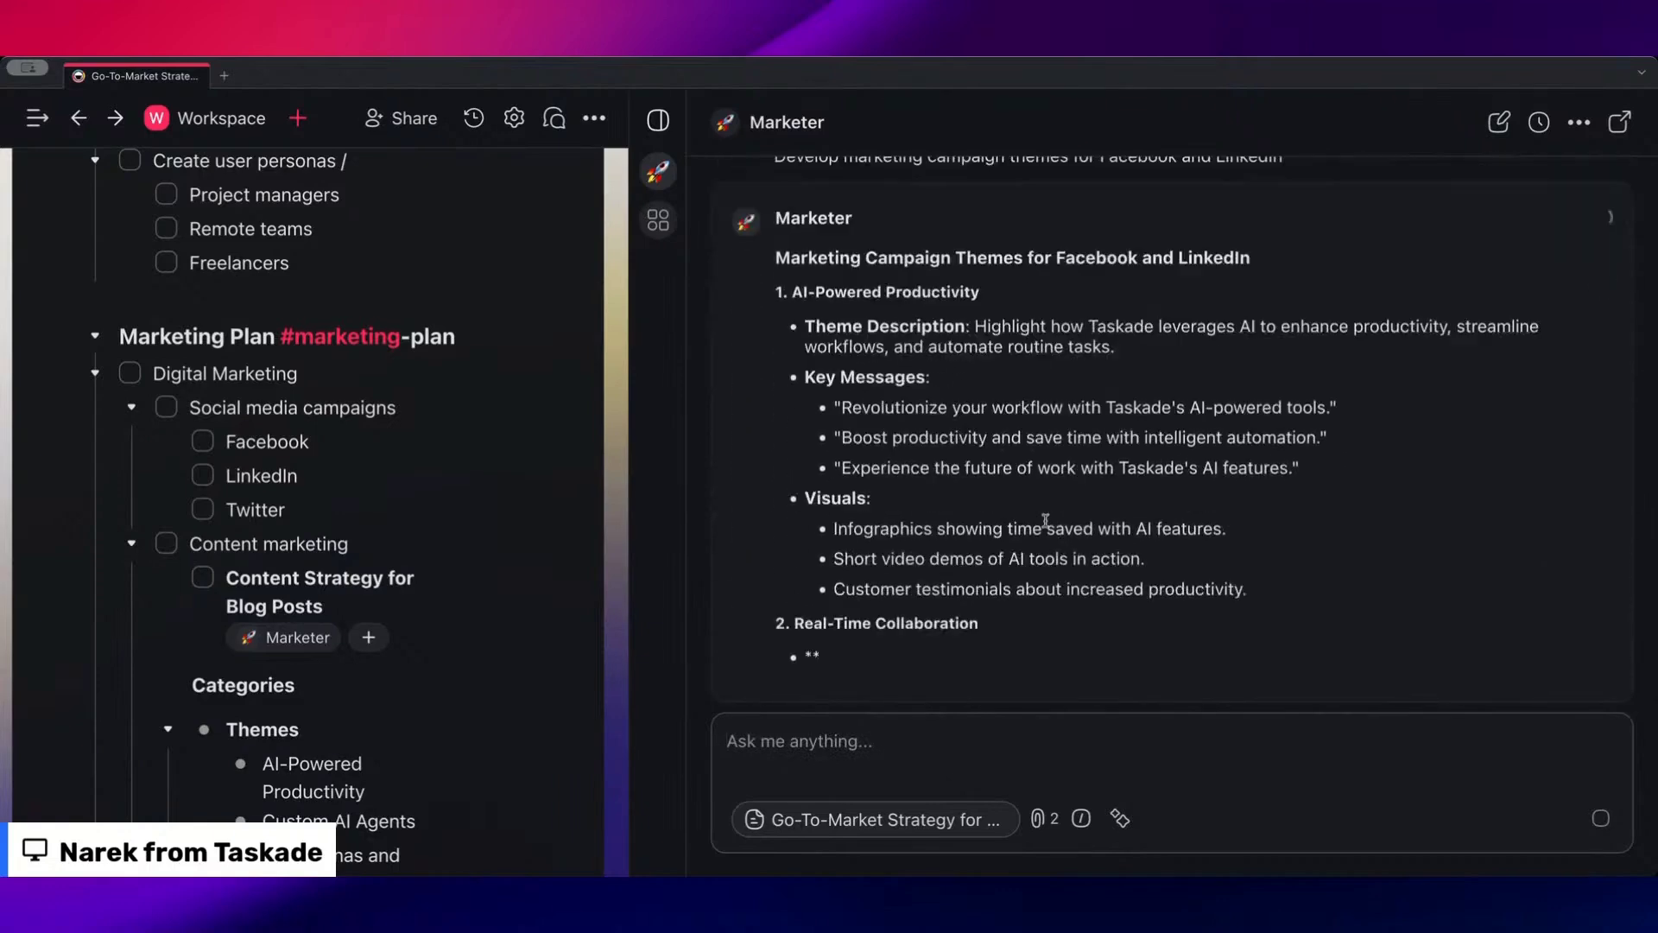
scroll(415, 389, down, 2)
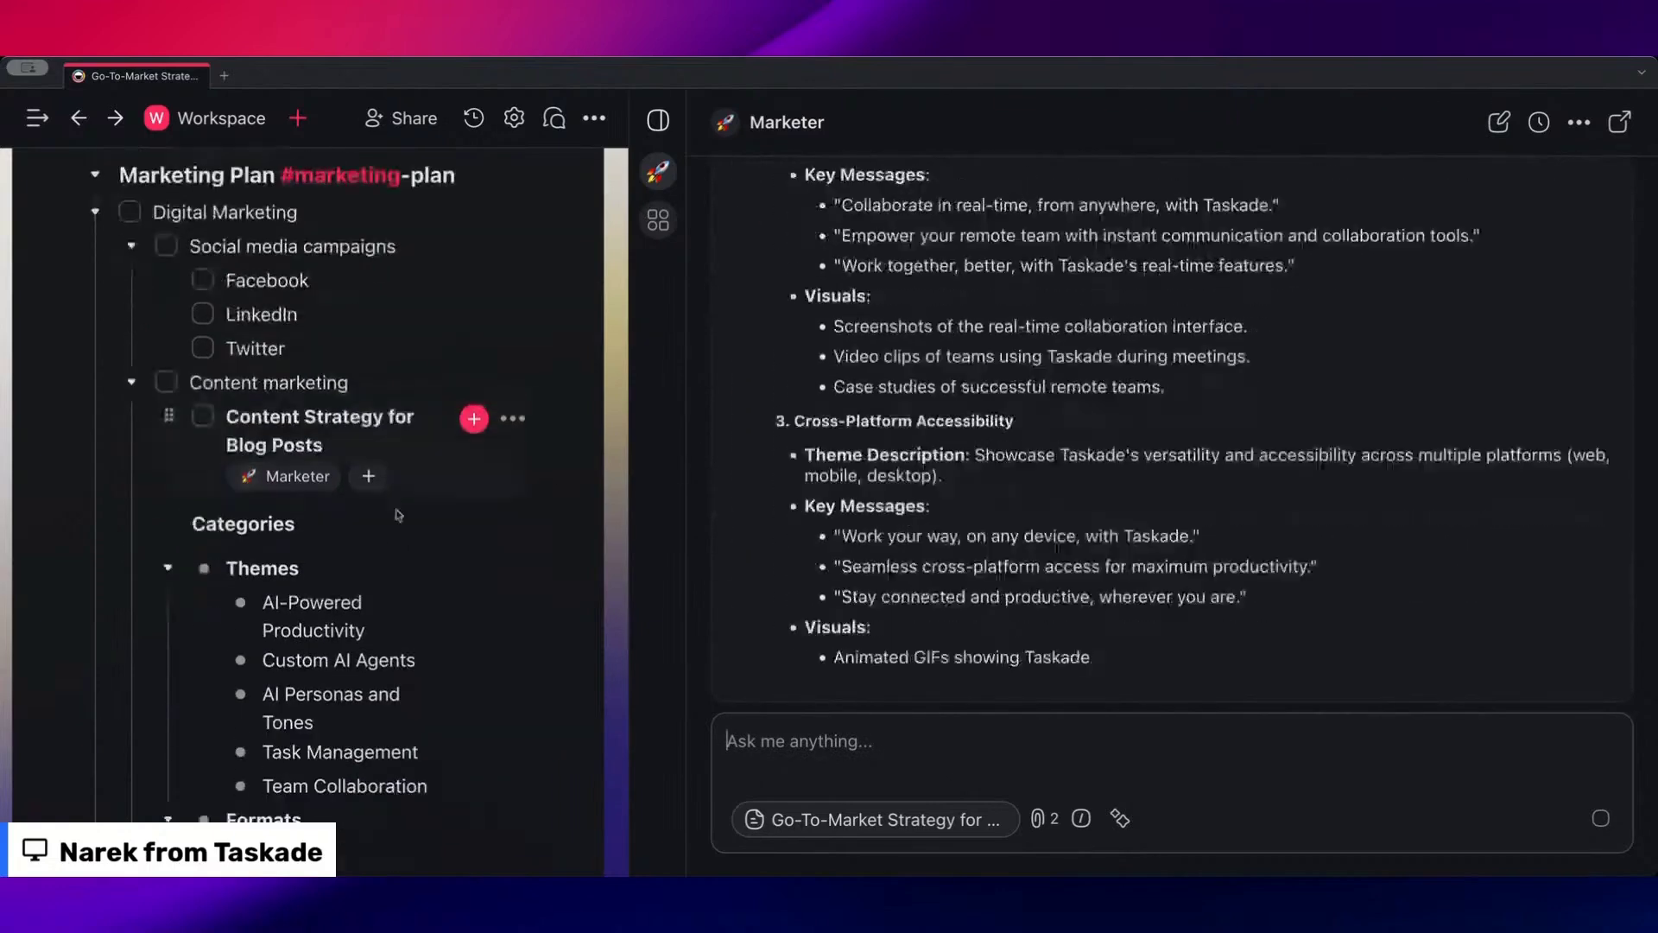
scroll(403, 277, down, 3)
scroll(376, 493, up, 2)
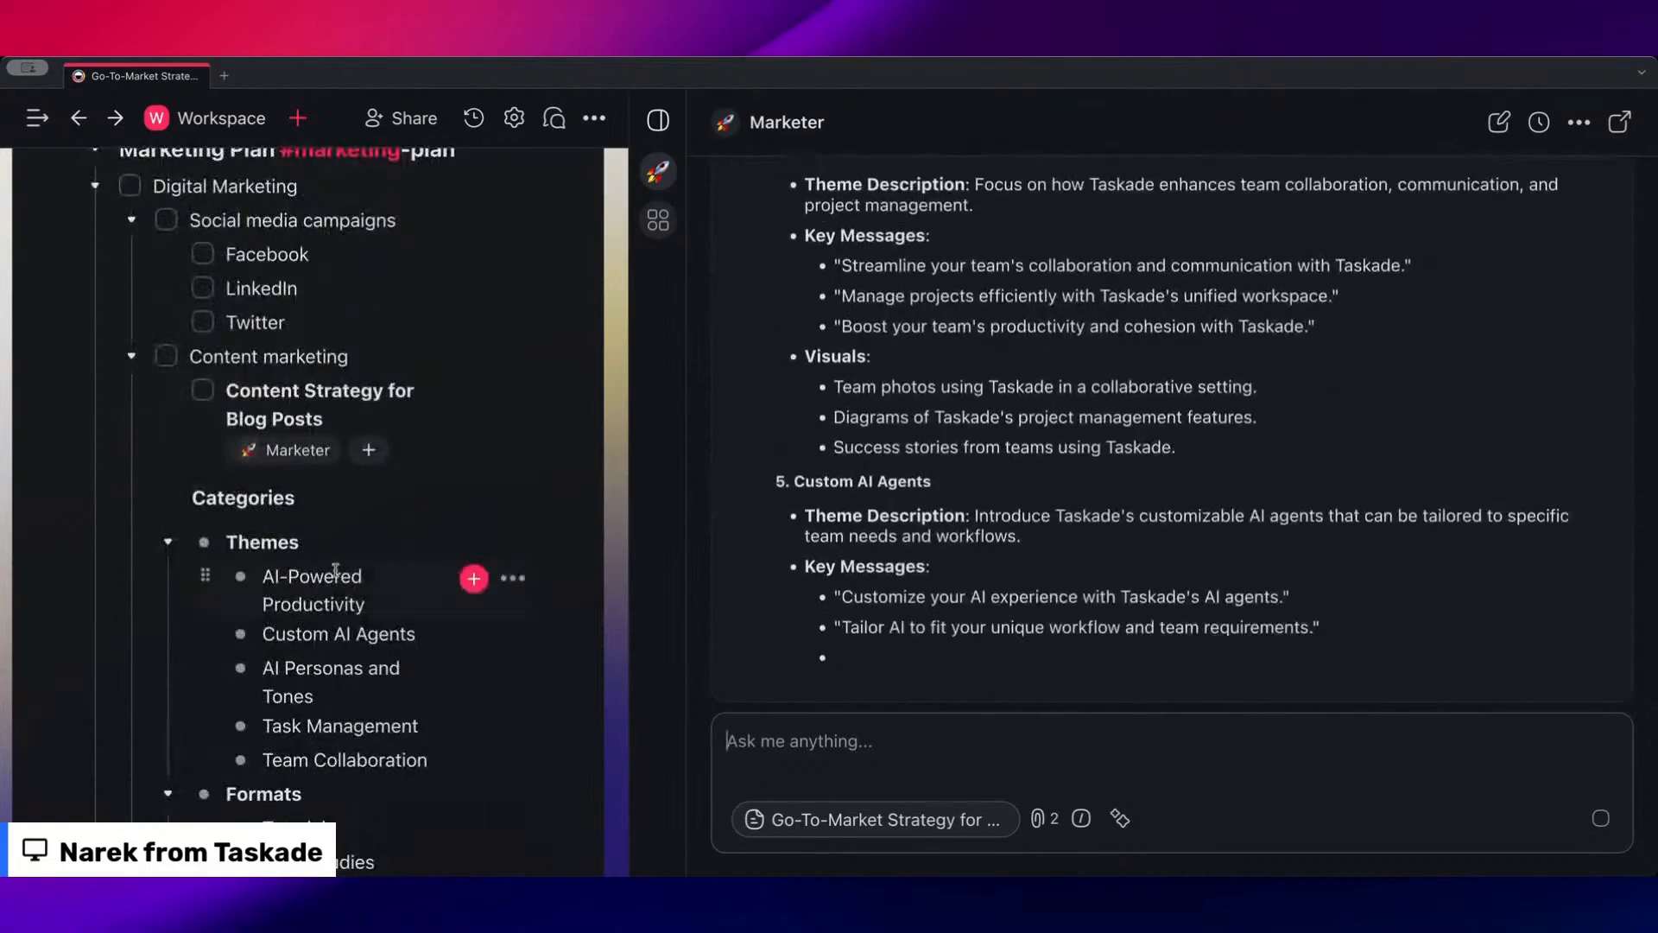
scroll(407, 588, down, 2)
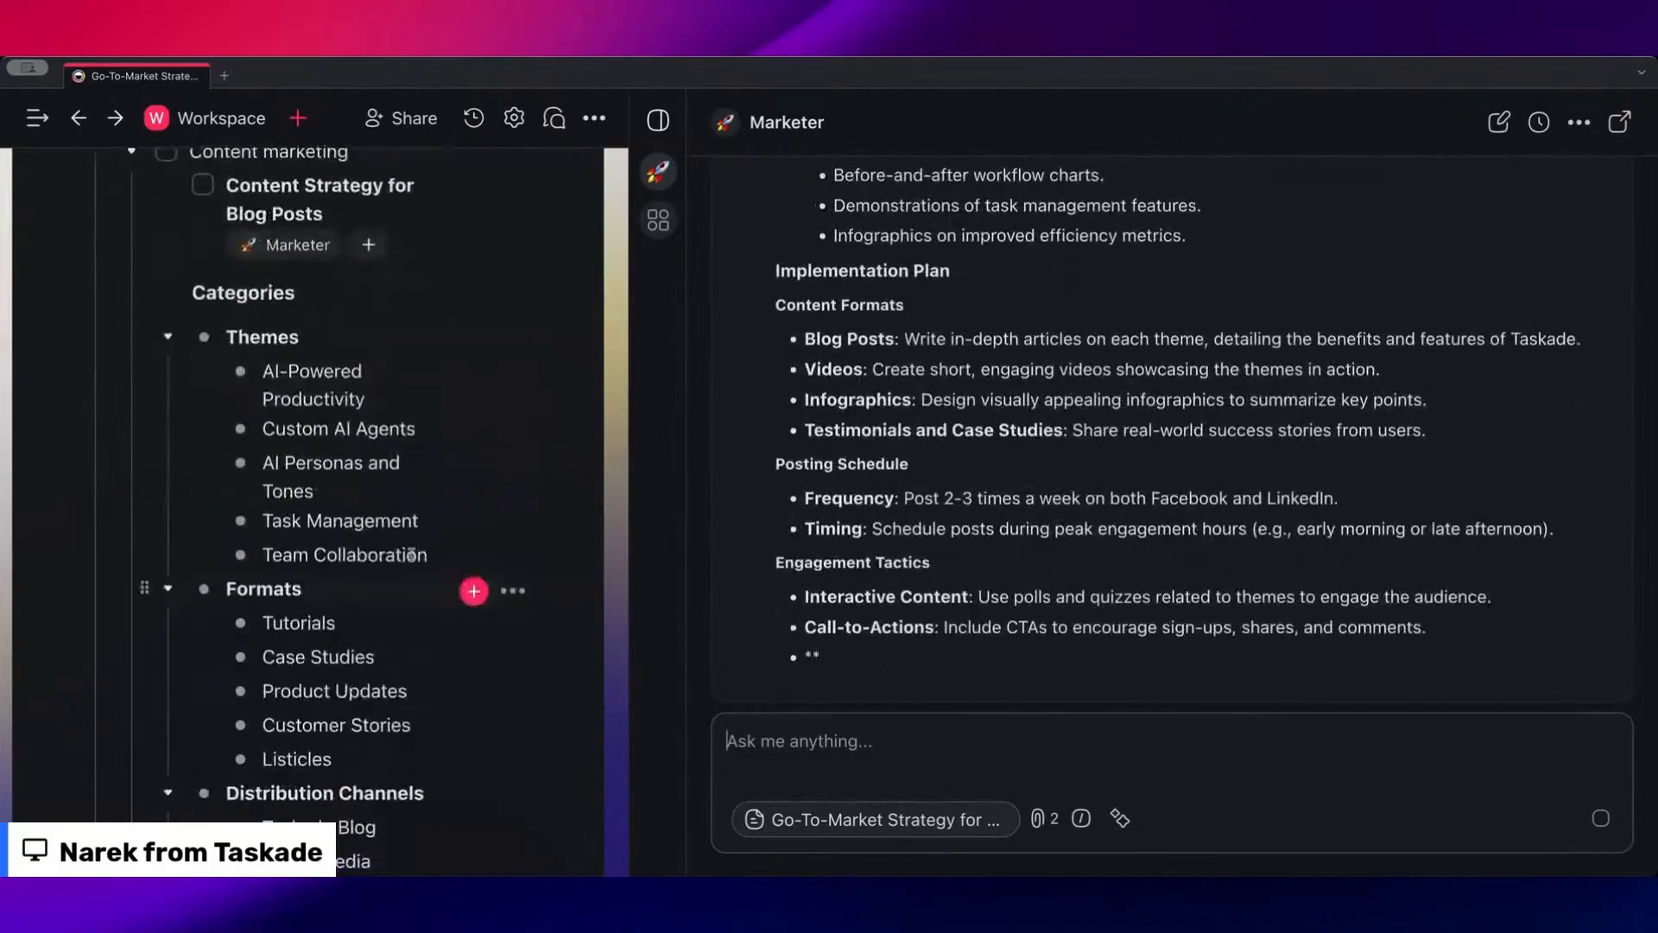
scroll(411, 571, down, 2)
scroll(422, 532, up, 1)
scroll(423, 532, up, 1)
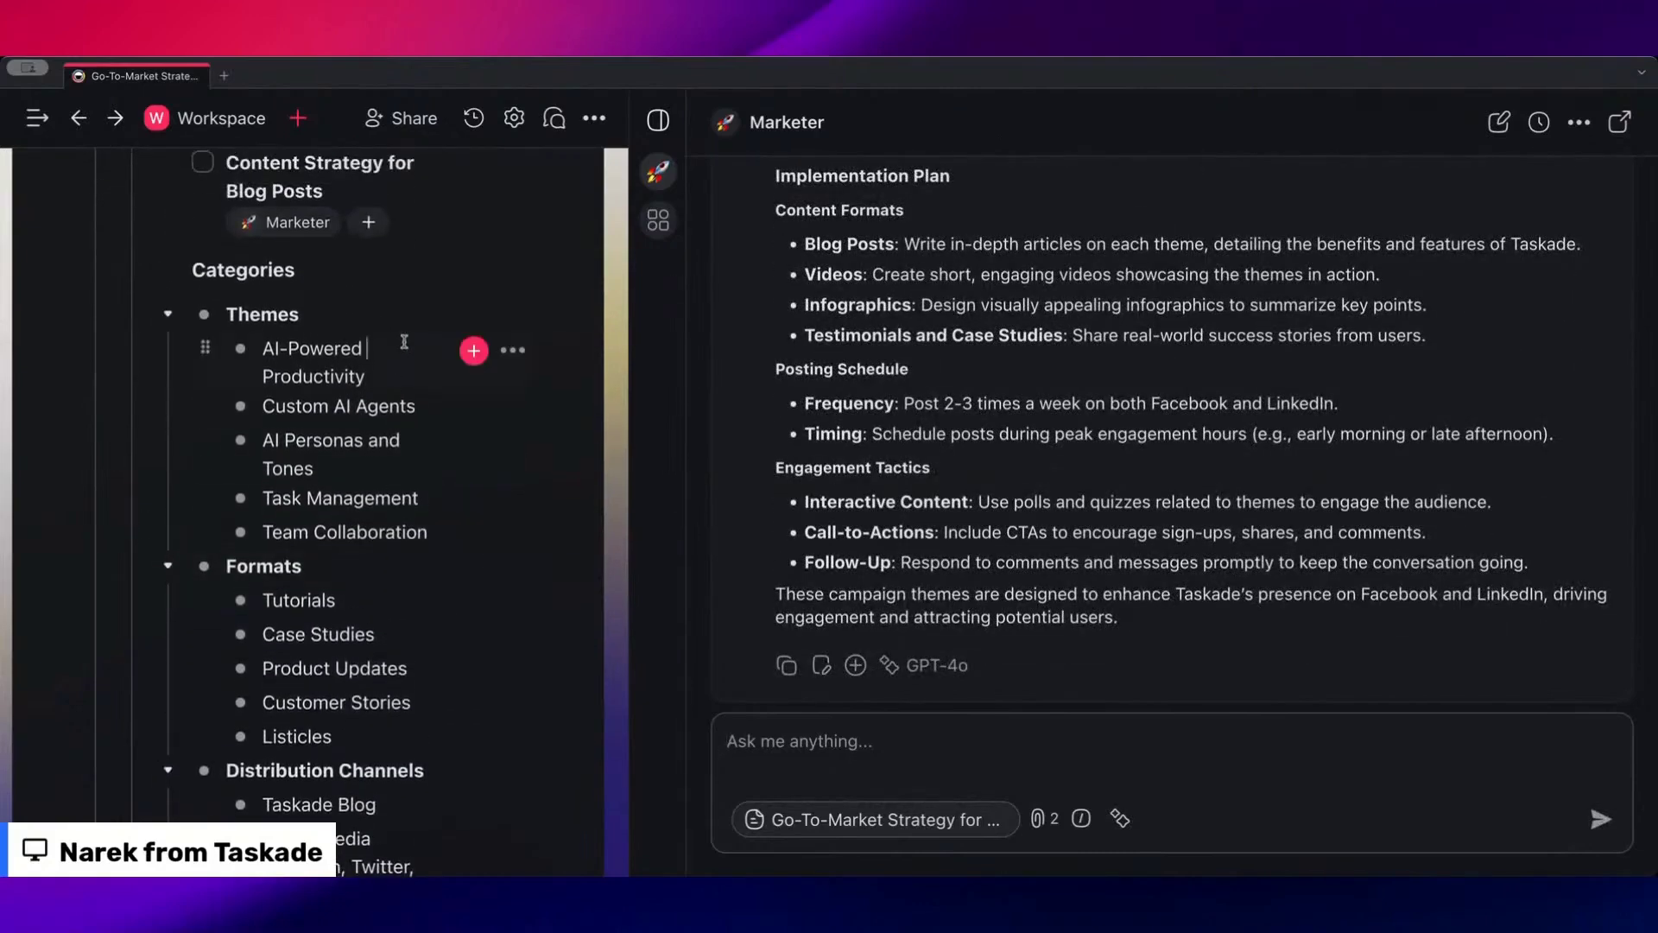
drag(400, 342, 407, 405)
scroll(1053, 450, up, 3)
scroll(1053, 450, up, 1)
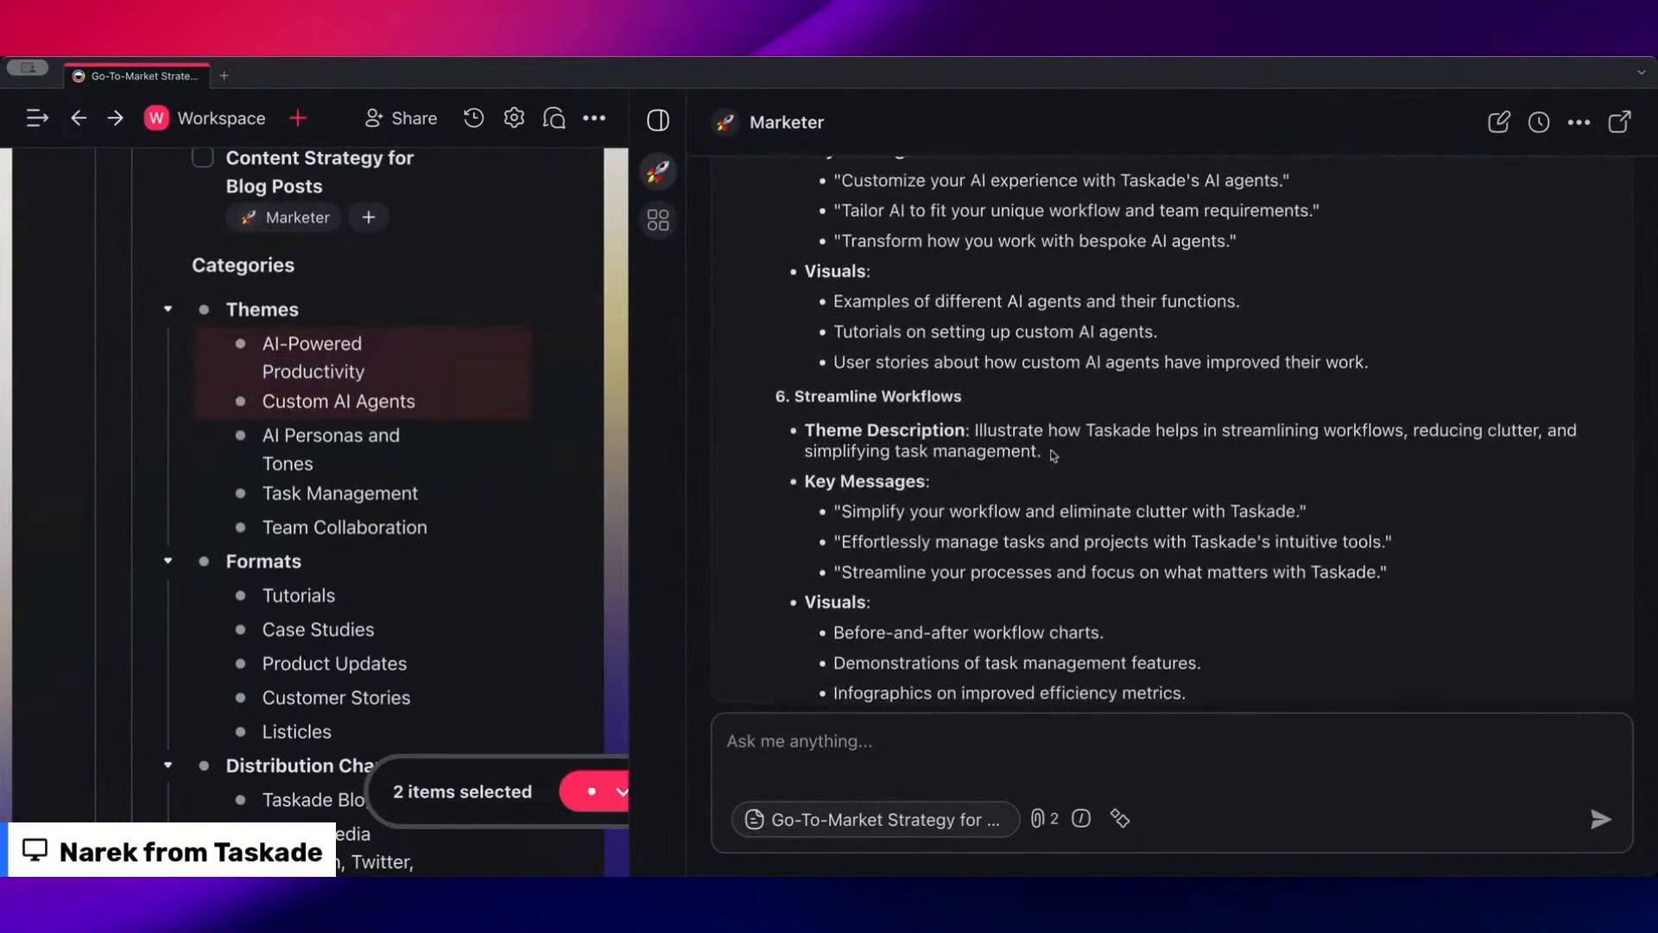
scroll(1054, 450, up, 2)
scroll(1053, 450, up, 1)
scroll(1051, 450, up, 1)
scroll(1052, 449, up, 3)
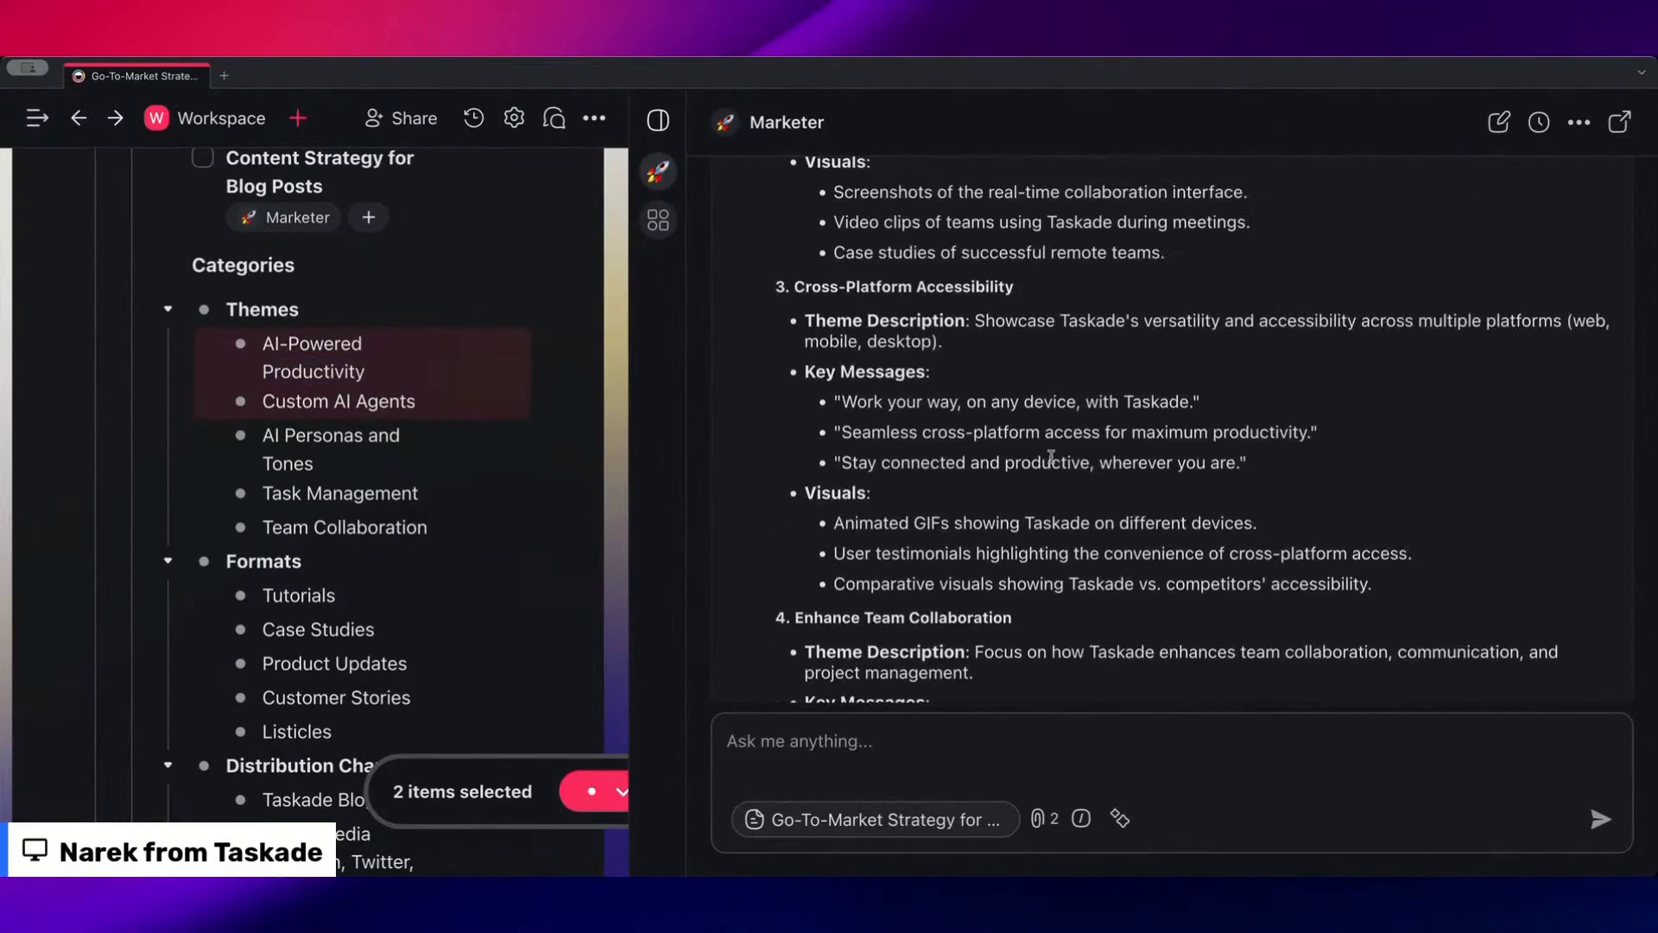
scroll(1052, 450, up, 3)
scroll(934, 402, up, 2)
scroll(935, 403, up, 2)
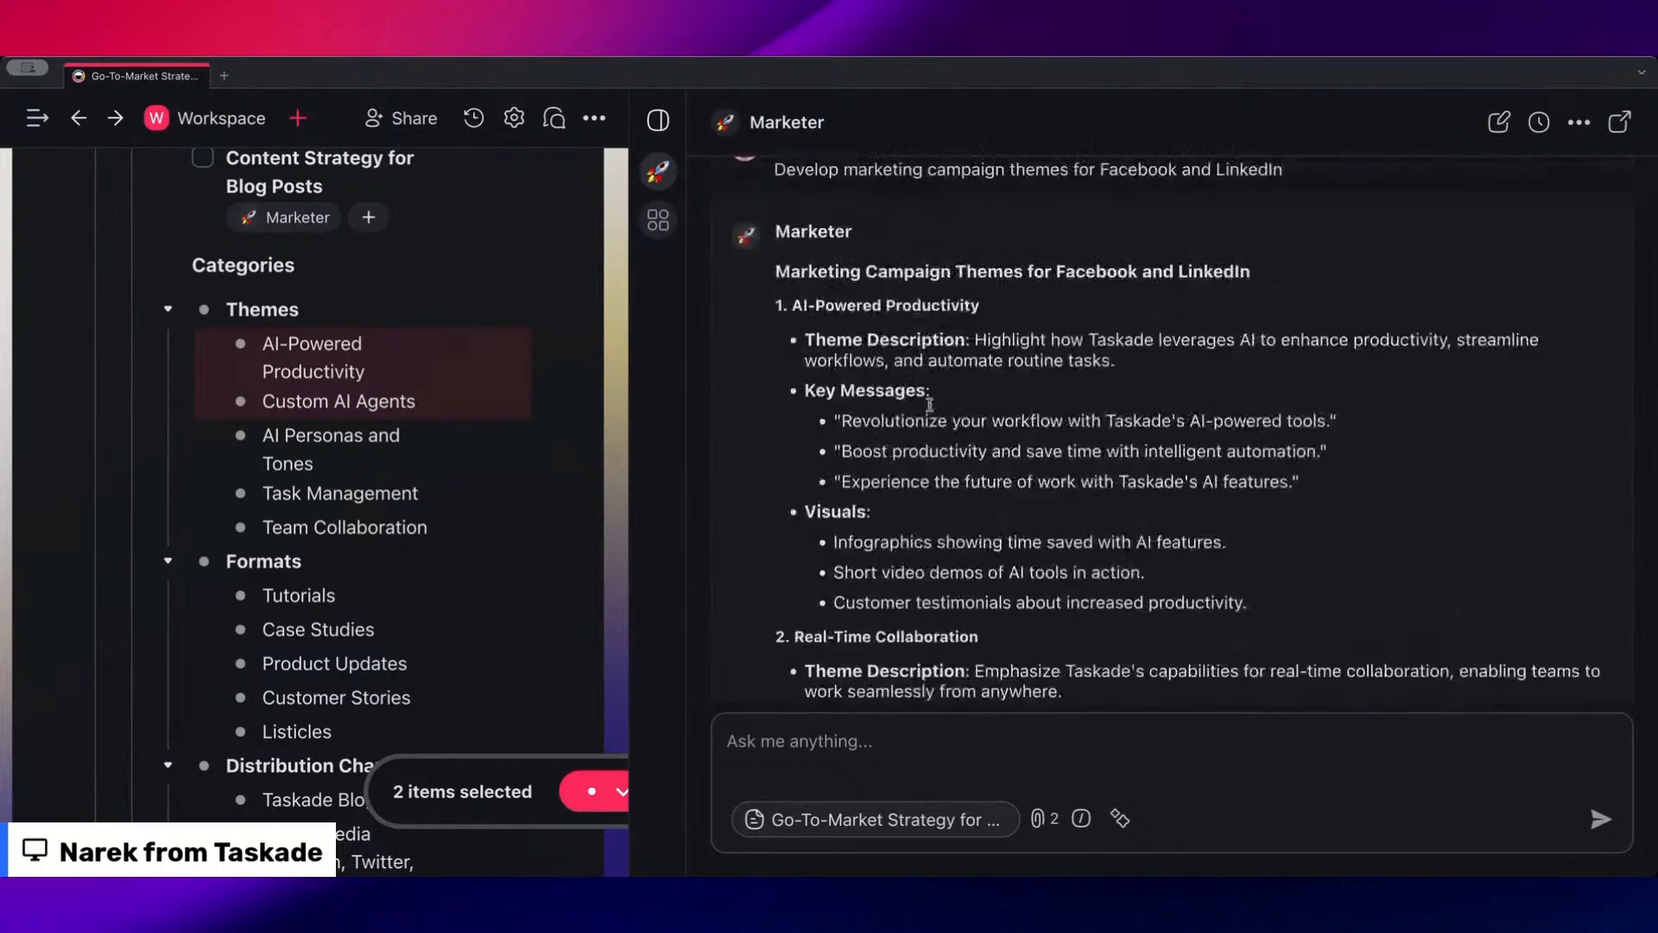
triple_click(1024, 343)
scroll(851, 582, down, 1)
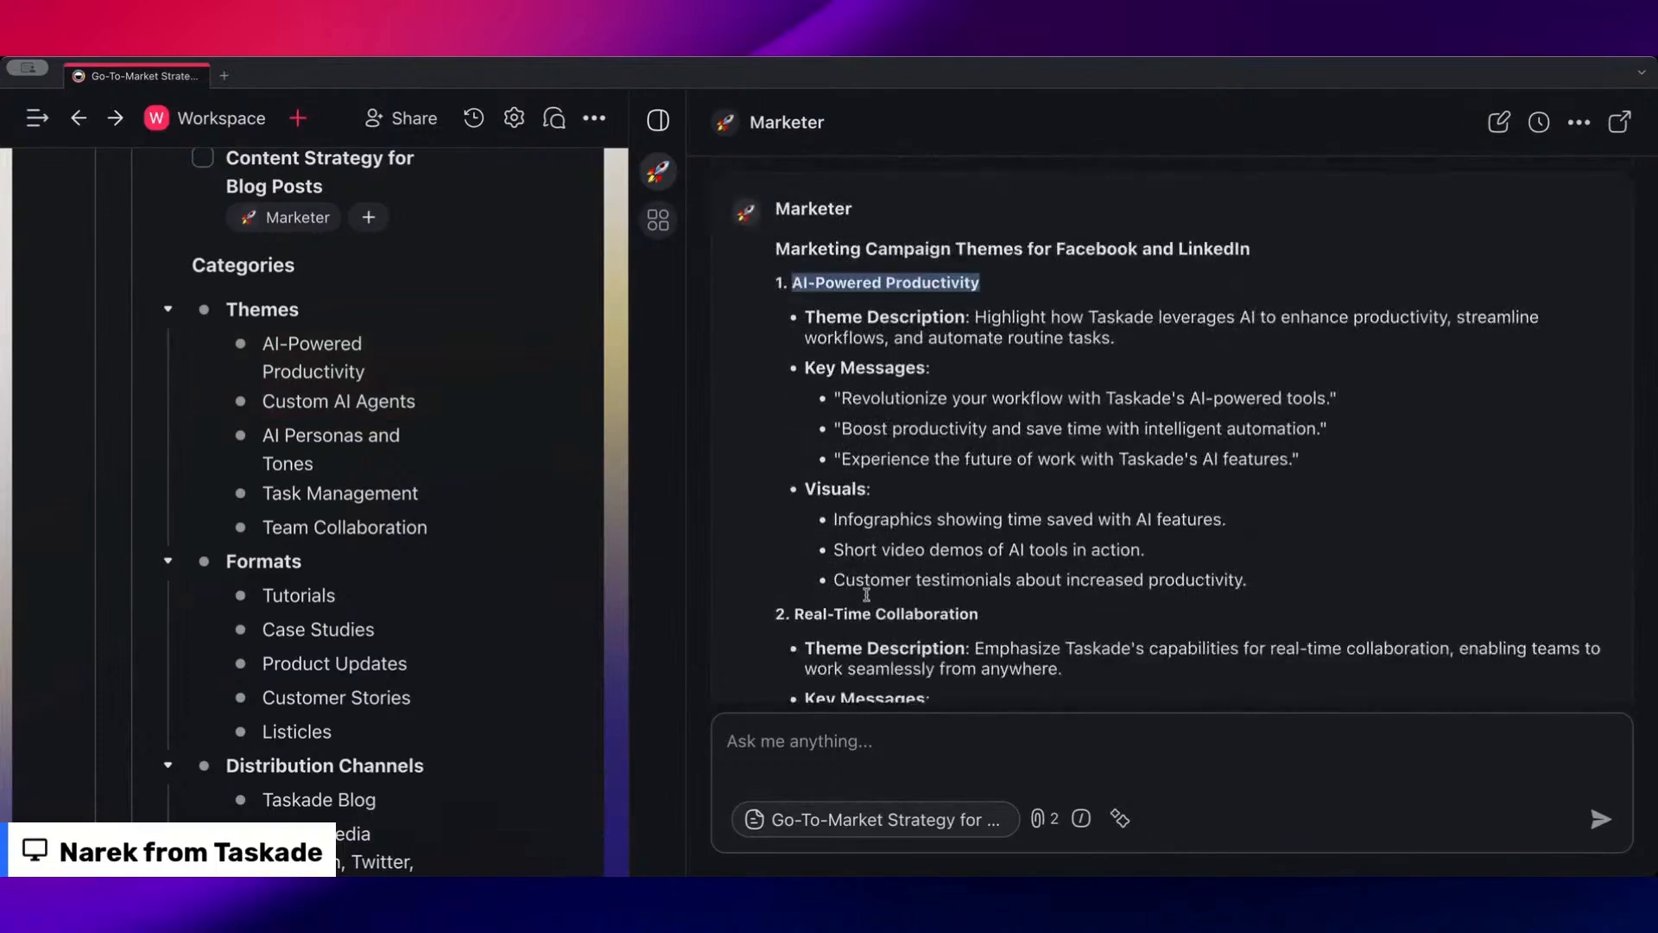
scroll(863, 590, down, 3)
drag(792, 417, 985, 414)
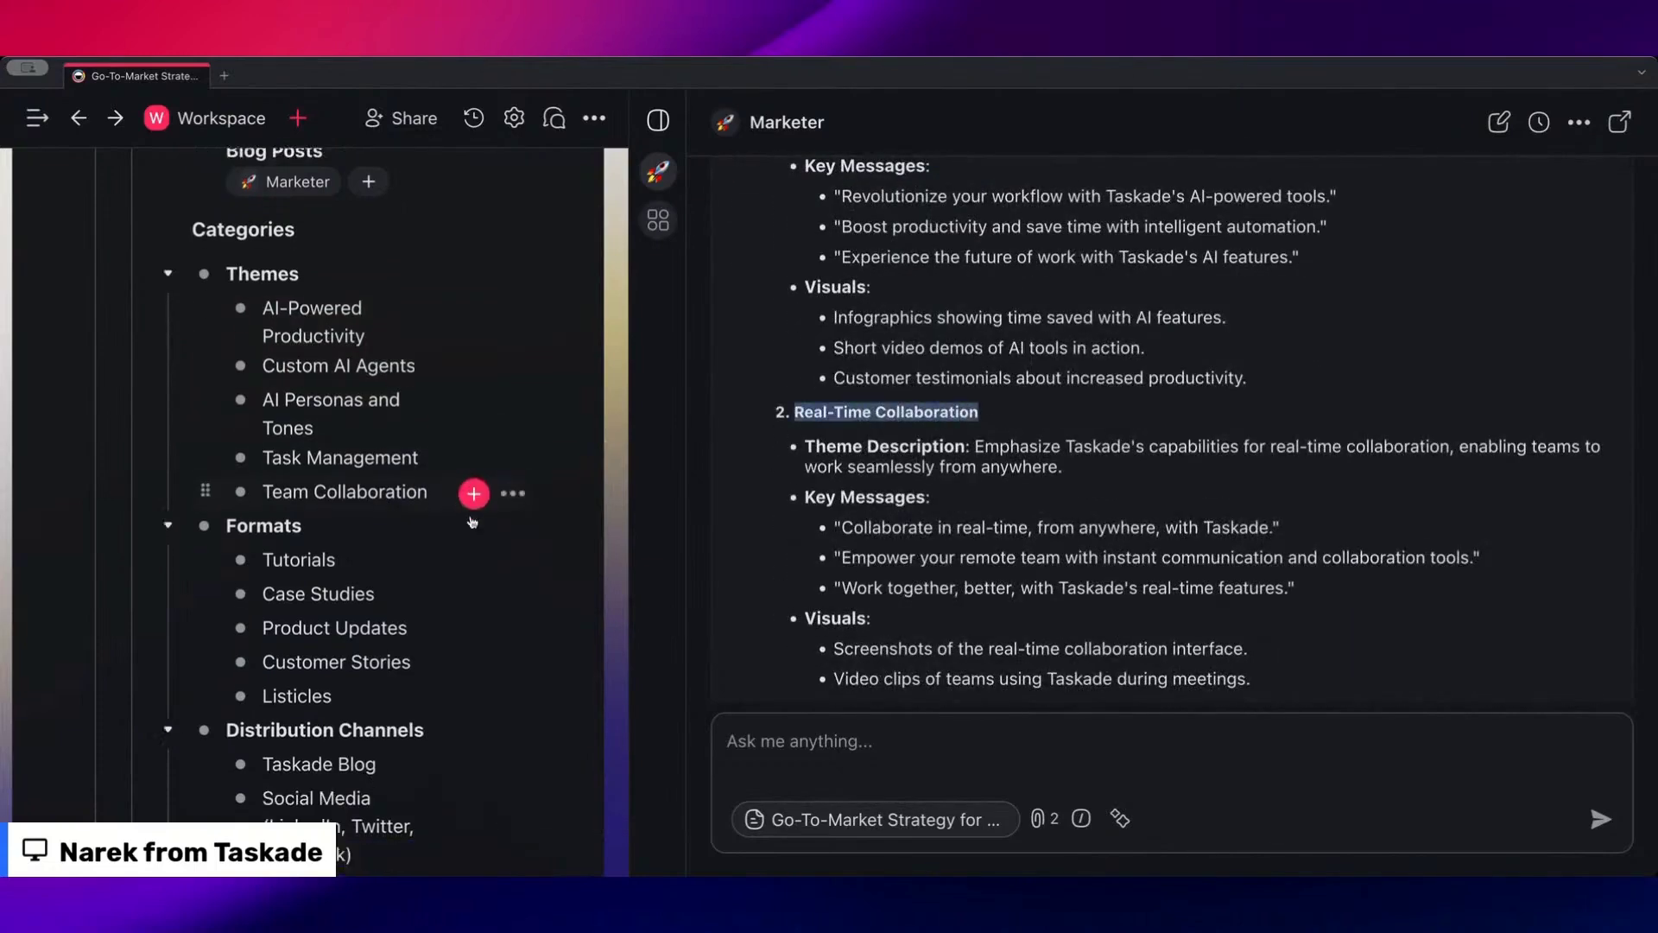
scroll(261, 447, down, 1)
scroll(260, 446, down, 1)
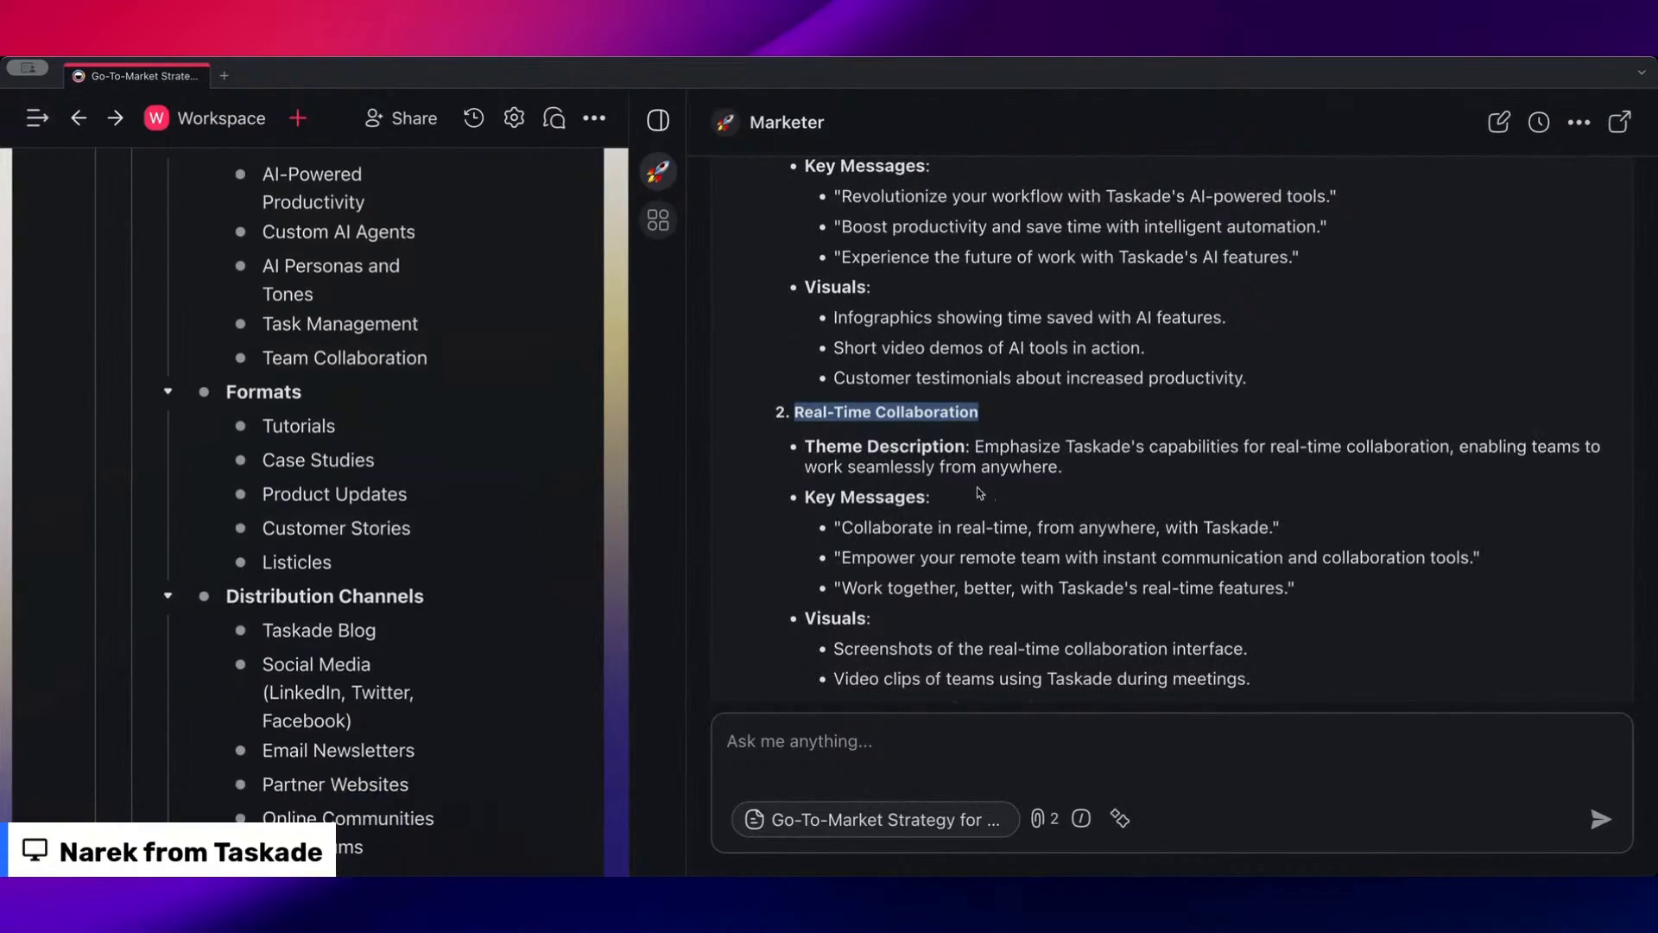
scroll(822, 512, down, 2)
scroll(821, 511, down, 2)
drag(793, 472, 1013, 473)
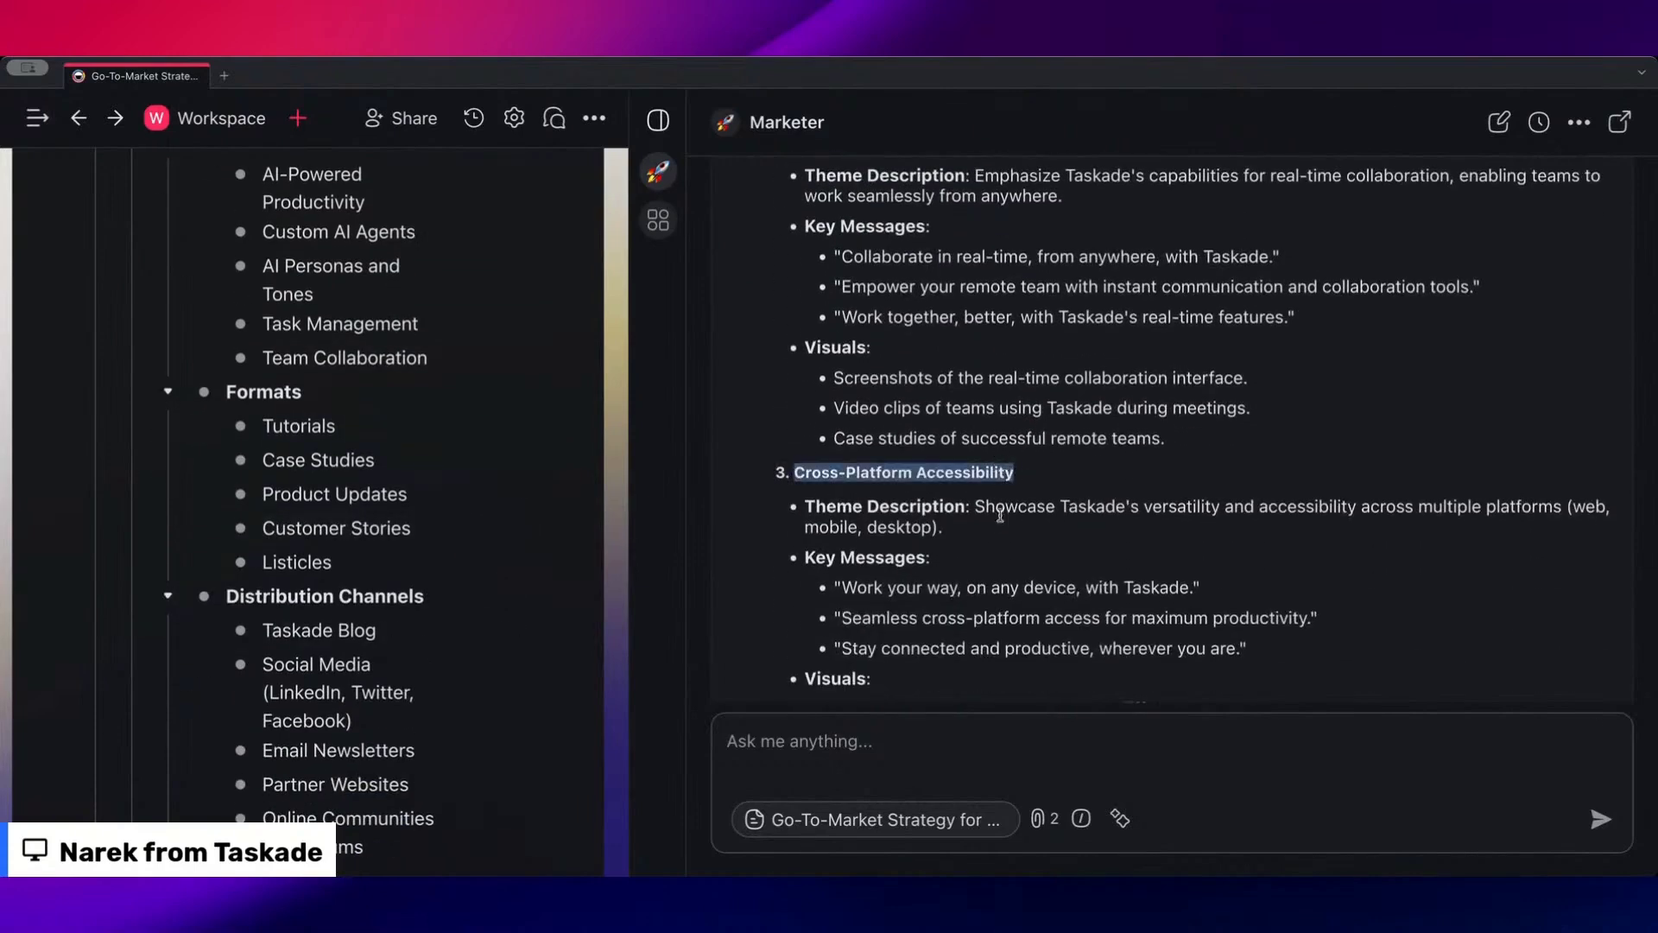
scroll(1001, 516, down, 2)
scroll(998, 463, down, 2)
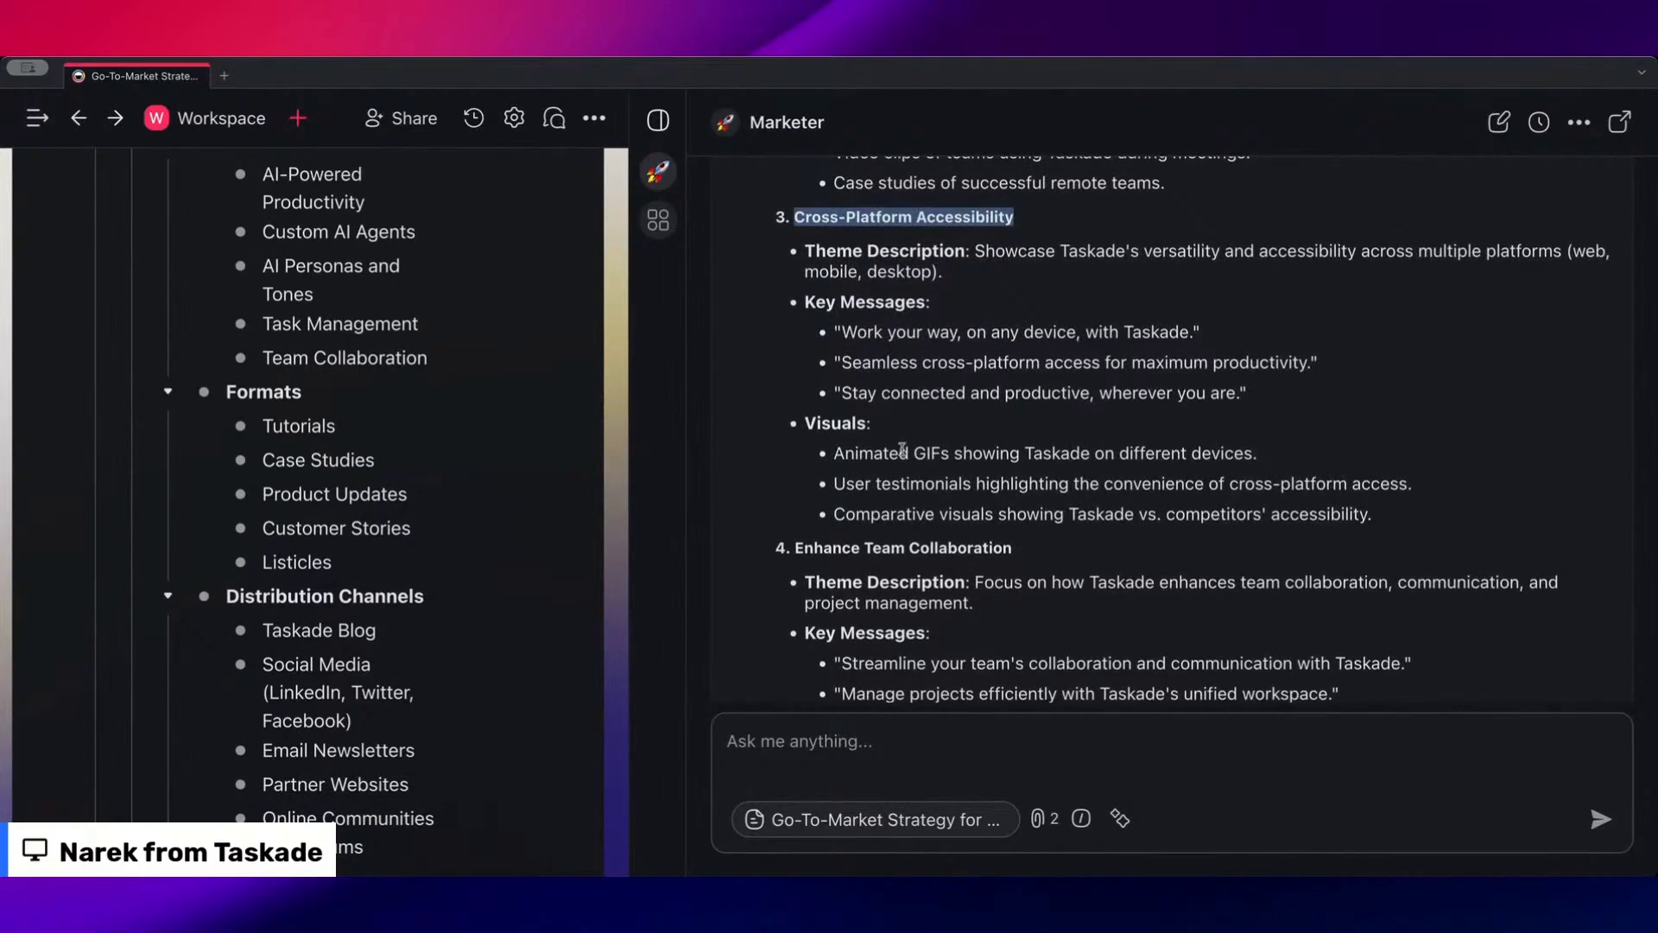
scroll(903, 453, down, 5)
scroll(908, 464, down, 2)
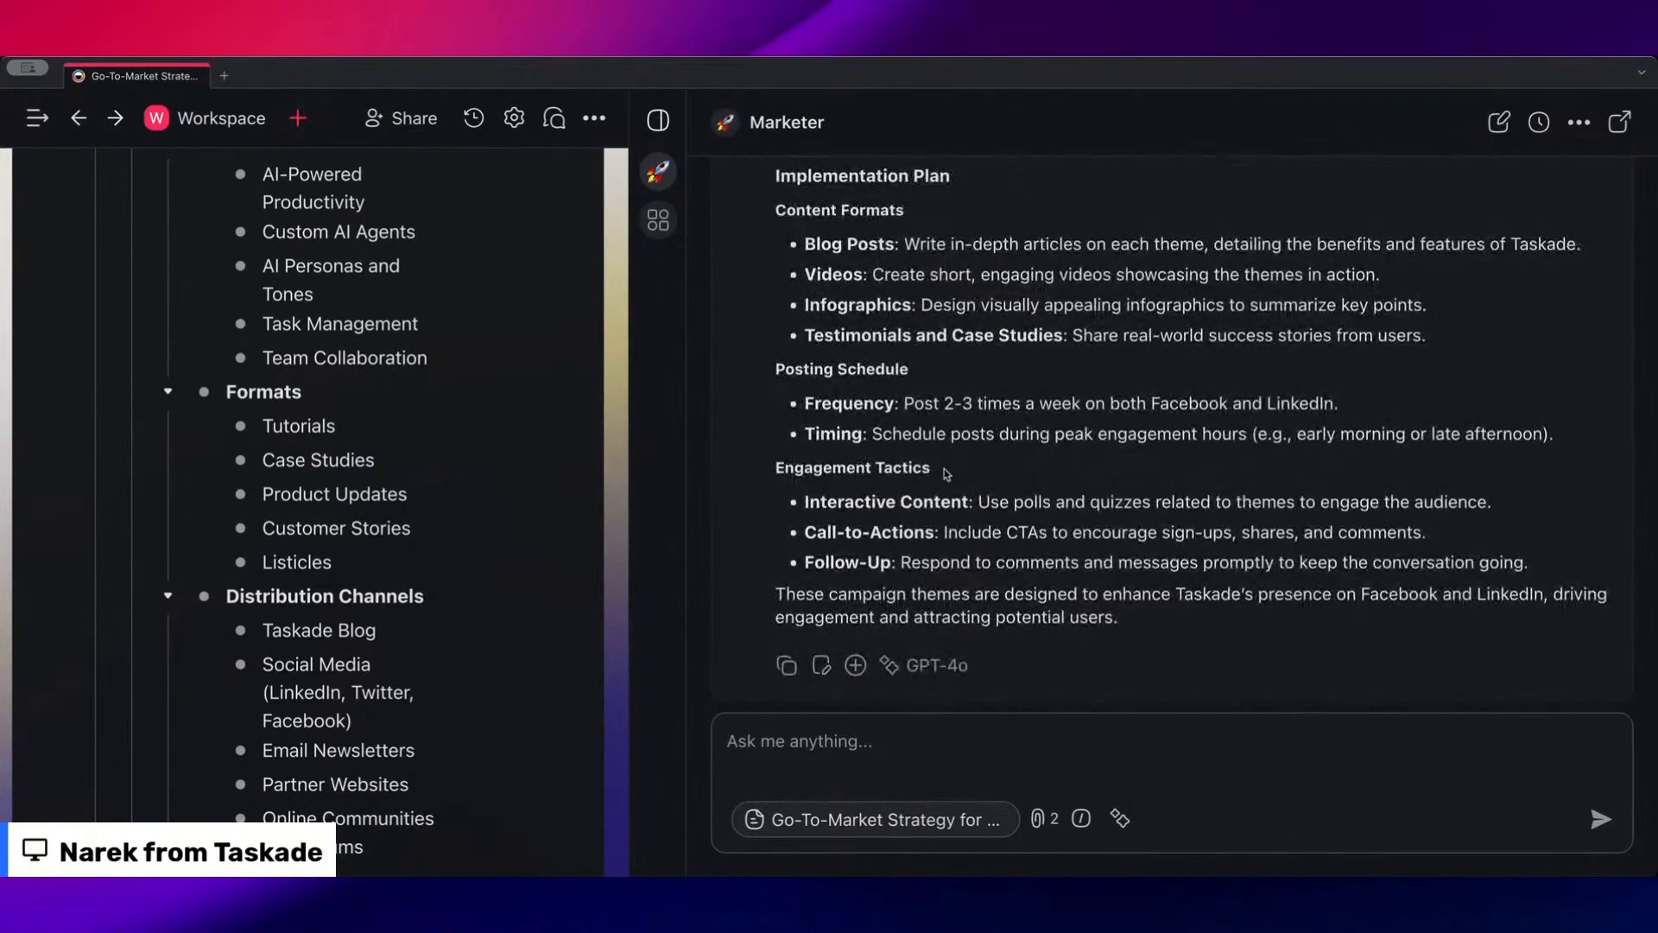